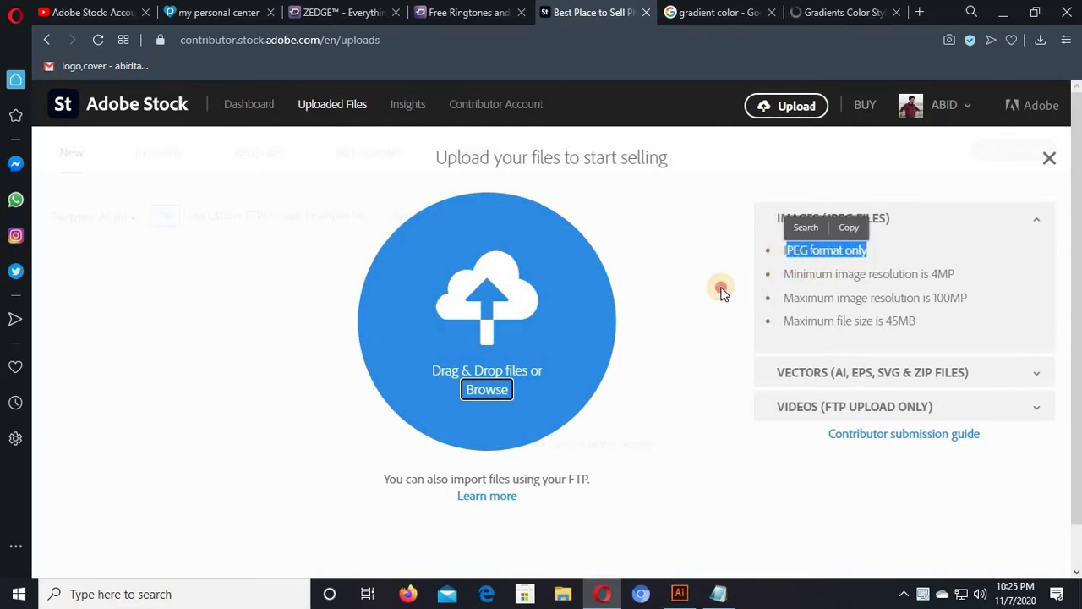
Examine Adobe Stock's upload requirements for JPEG images, covering format, minimum and maximum resolution, and file size.
{"action": "left_click", "coordinate": [783, 283]}
{"action": "left_click_drag", "start_coordinate": [785, 279], "coordinate": [979, 302]}
{"action": "left_click", "coordinate": [870, 292]}
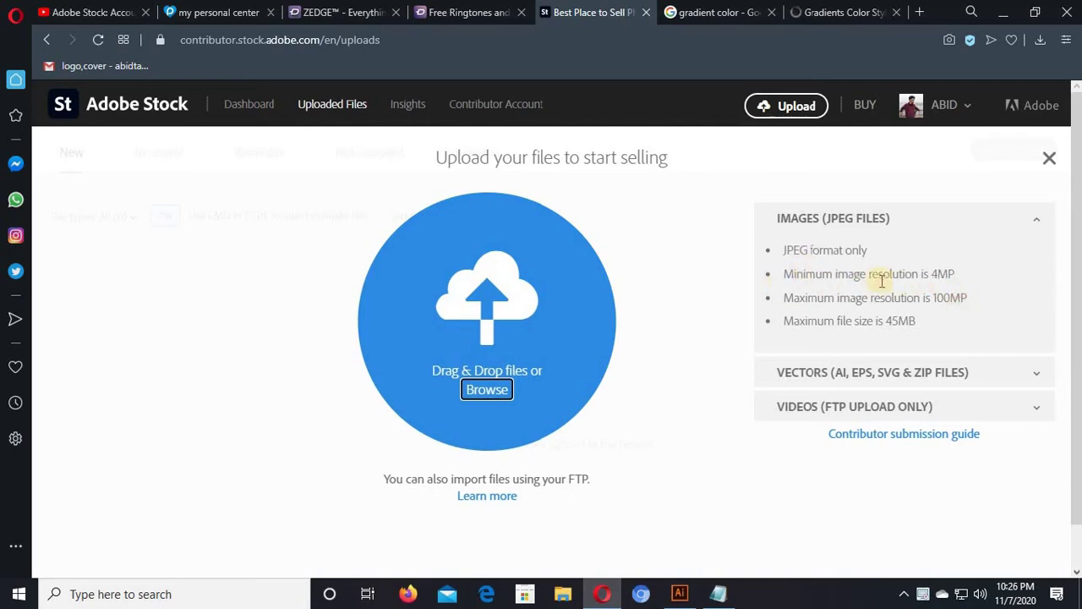
{"action": "left_click_drag", "start_coordinate": [964, 286], "coordinate": [946, 305]}
{"action": "left_click", "coordinate": [779, 287]}
{"action": "left_click", "coordinate": [977, 308]}
{"action": "left_click", "coordinate": [940, 327]}
{"action": "left_click_drag", "start_coordinate": [892, 321], "coordinate": [920, 322]}
{"action": "left_click", "coordinate": [825, 331]}
Expand the vector upload requirements and examine the accepted formats and size limit for a standalone vector file.
{"action": "left_click", "coordinate": [1038, 376]}
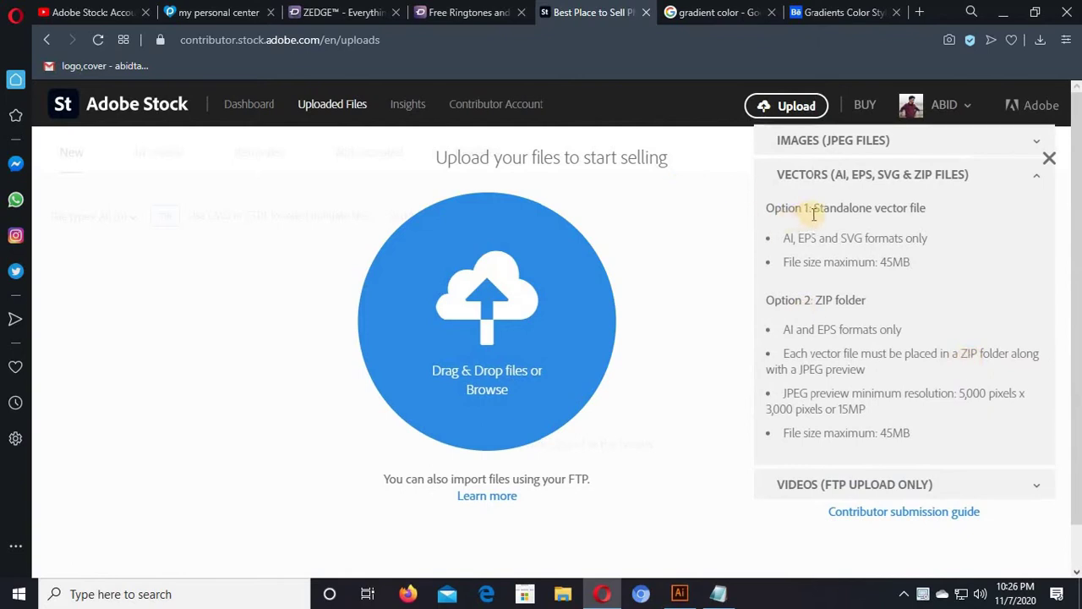
{"action": "left_click_drag", "start_coordinate": [777, 238], "coordinate": [947, 254]}
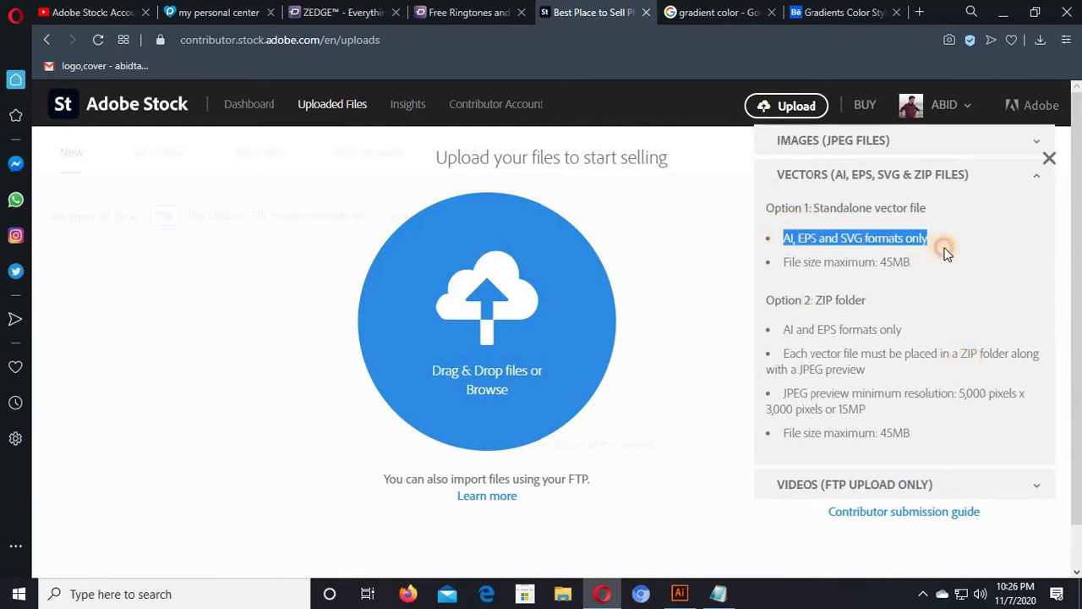
{"action": "left_click", "coordinate": [834, 261]}
{"action": "double_click", "coordinate": [794, 239]}
{"action": "left_click", "coordinate": [797, 237]}
{"action": "double_click", "coordinate": [808, 238]}
{"action": "double_click", "coordinate": [854, 240]}
{"action": "left_click", "coordinate": [930, 247]}
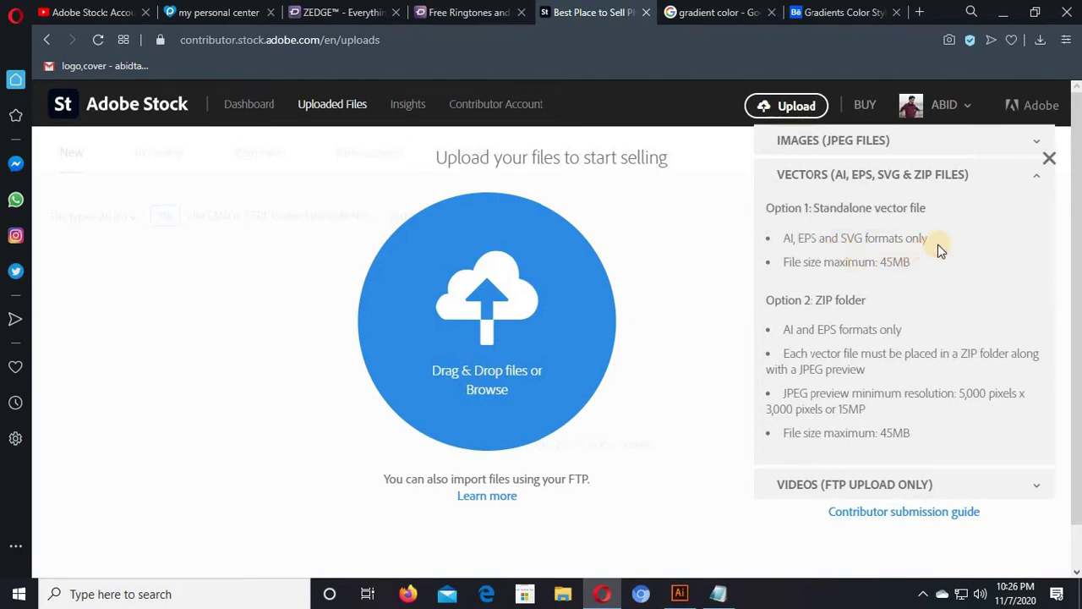
{"action": "triple_click", "coordinate": [821, 240]}
{"action": "left_click", "coordinate": [927, 295]}
{"action": "double_click", "coordinate": [882, 261]}
{"action": "left_click", "coordinate": [953, 303]}
{"action": "left_click_drag", "start_coordinate": [913, 263], "coordinate": [761, 262]}
Examine the ZIP folder option's accepted vector formats and its rule on packaging a JPEG preview.
{"action": "left_click", "coordinate": [820, 299]}
{"action": "double_click", "coordinate": [820, 300]}
{"action": "left_click", "coordinate": [782, 305]}
{"action": "left_click_drag", "start_coordinate": [795, 239], "coordinate": [814, 239]}
{"action": "left_click", "coordinate": [871, 300]}
{"action": "left_click_drag", "start_coordinate": [815, 297], "coordinate": [822, 329]}
{"action": "left_click", "coordinate": [788, 346]}
{"action": "left_click", "coordinate": [908, 311]}
{"action": "triple_click", "coordinate": [807, 356]}
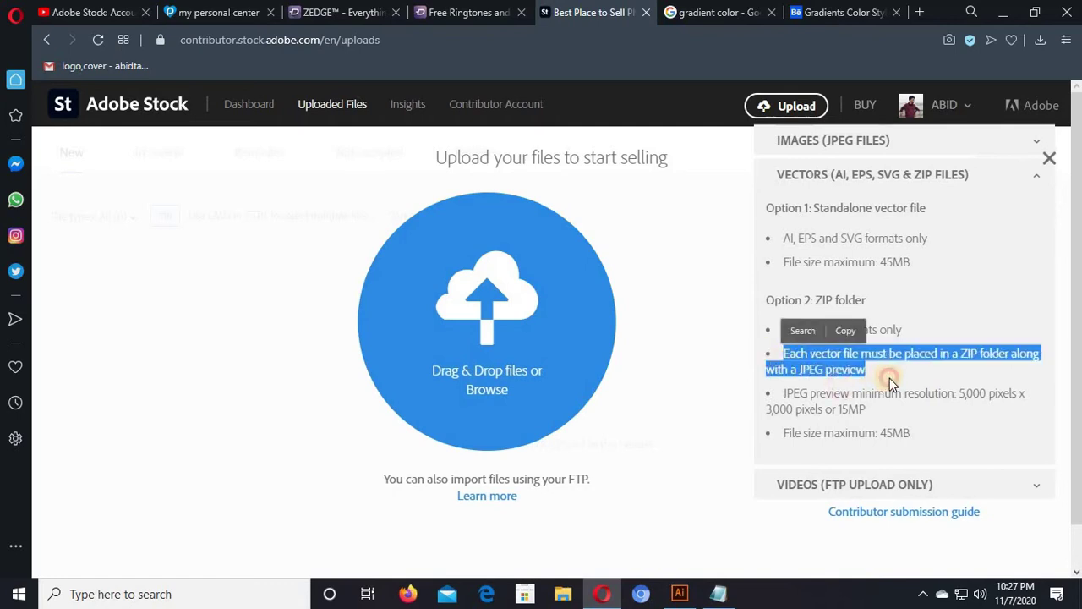
{"action": "left_click", "coordinate": [930, 374]}
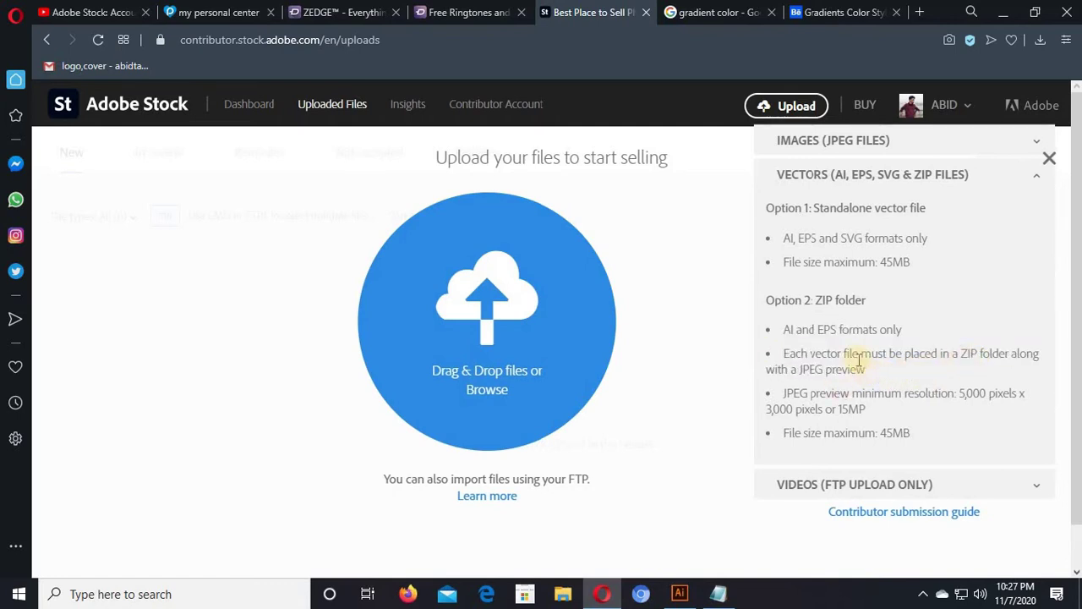
{"action": "left_click_drag", "start_coordinate": [865, 370], "coordinate": [766, 369]}
{"action": "left_click", "coordinate": [810, 359]}
{"action": "scroll", "coordinate": [915, 397], "scroll_direction": "down", "scroll_amount": 1}
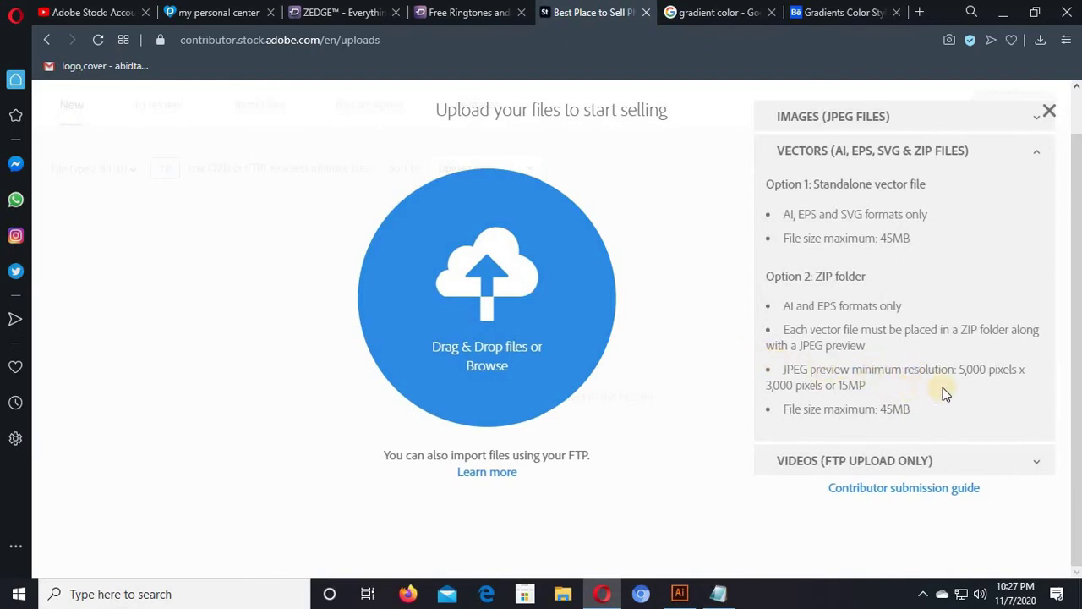
Examine the ZIP folder option's minimum JPEG preview resolution and maximum file size.
{"action": "double_click", "coordinate": [774, 386]}
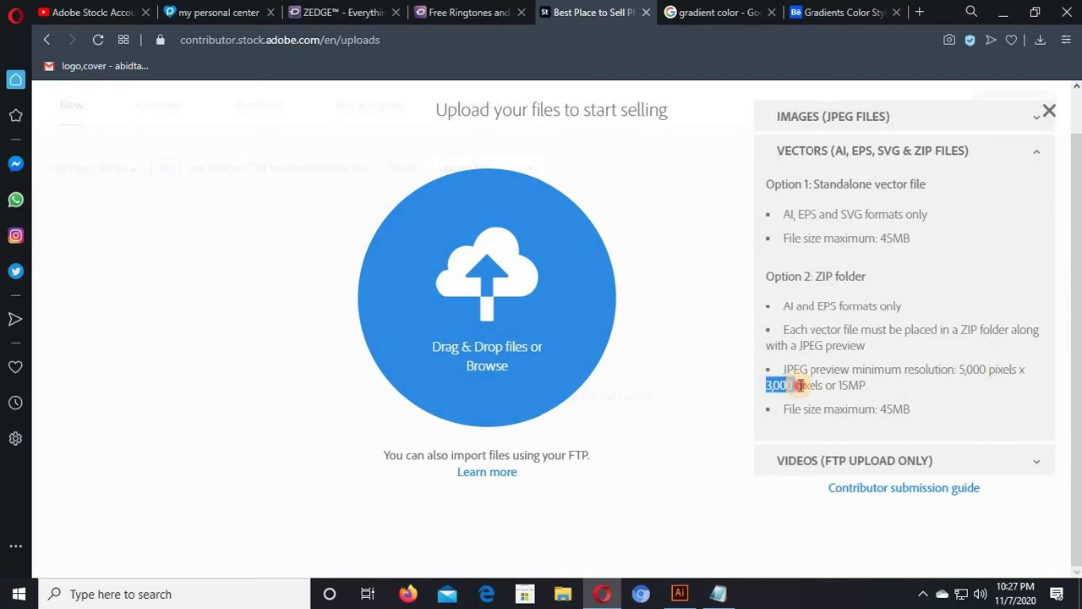
{"action": "double_click", "coordinate": [871, 385]}
{"action": "left_click", "coordinate": [896, 370]}
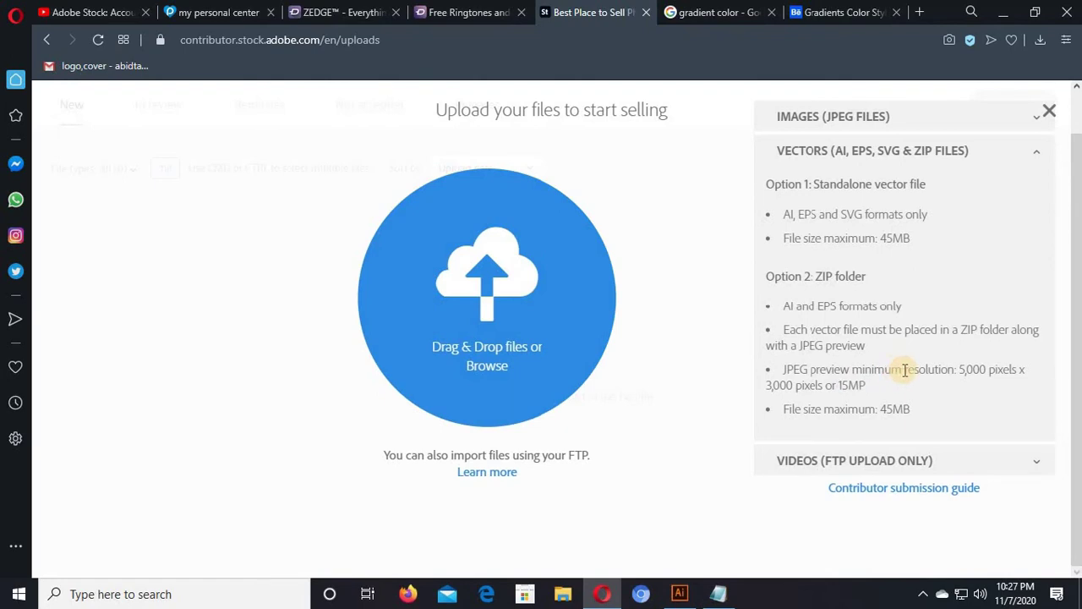
{"action": "double_click", "coordinate": [852, 386]}
{"action": "left_click", "coordinate": [928, 391]}
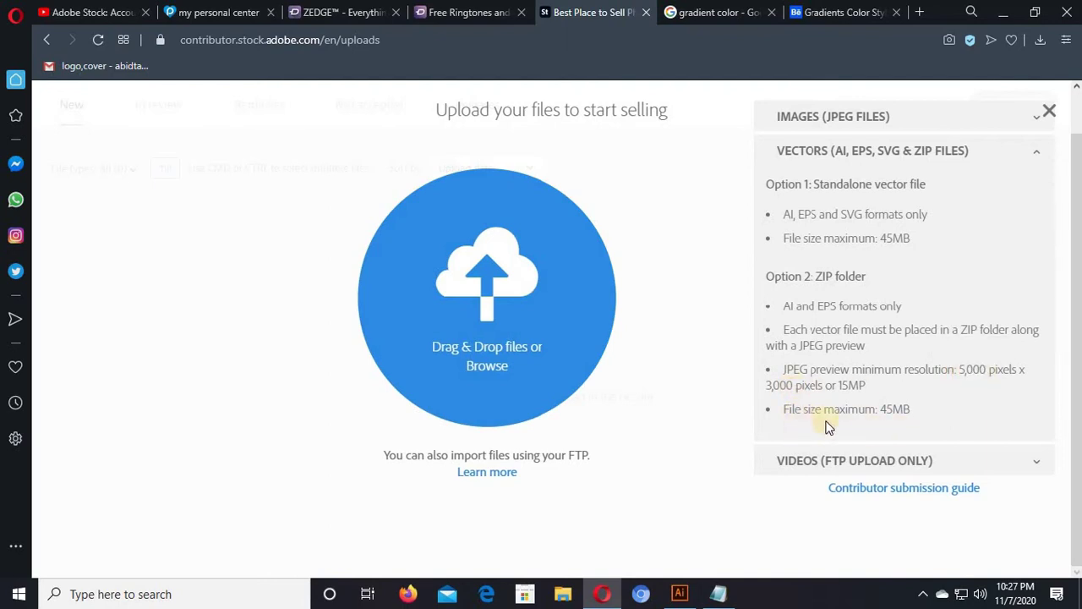
{"action": "left_click", "coordinate": [927, 404]}
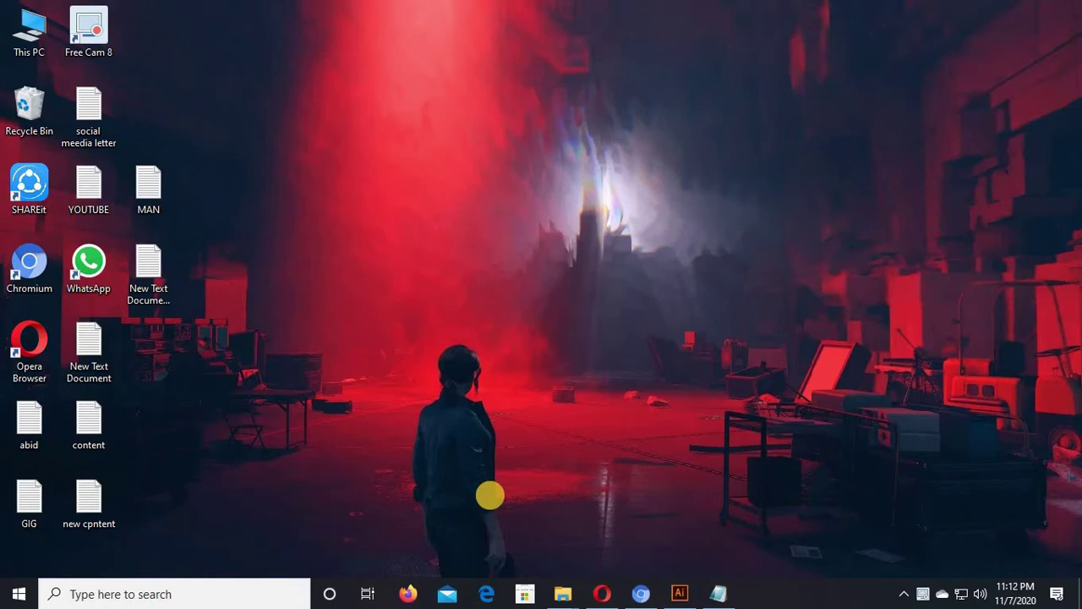
Switch to Adobe Illustrator and bring up the 2021 calendar design document.
{"action": "left_click", "coordinate": [679, 593]}
{"action": "left_click", "coordinate": [293, 234]}
{"action": "left_click", "coordinate": [326, 218]}
{"action": "left_click", "coordinate": [259, 224]}
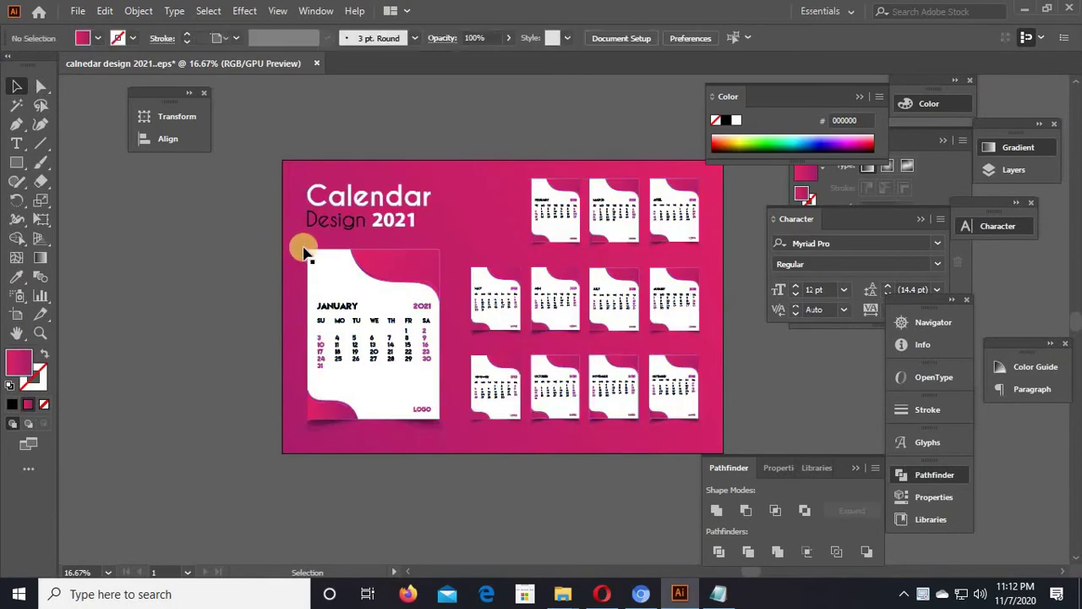
{"action": "left_click", "coordinate": [74, 11]}
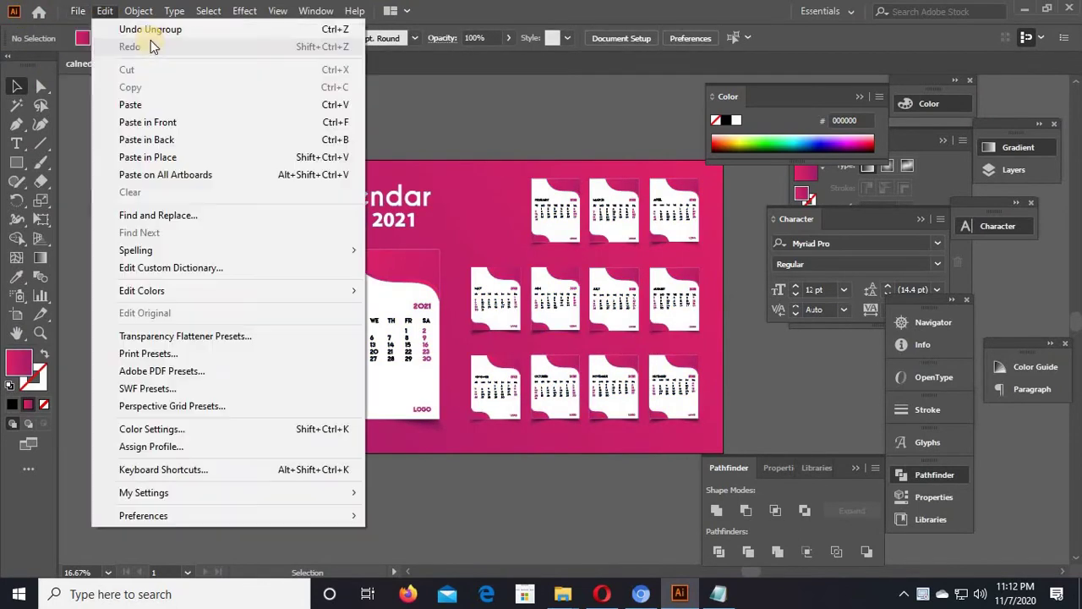
{"action": "left_click", "coordinate": [496, 254]}
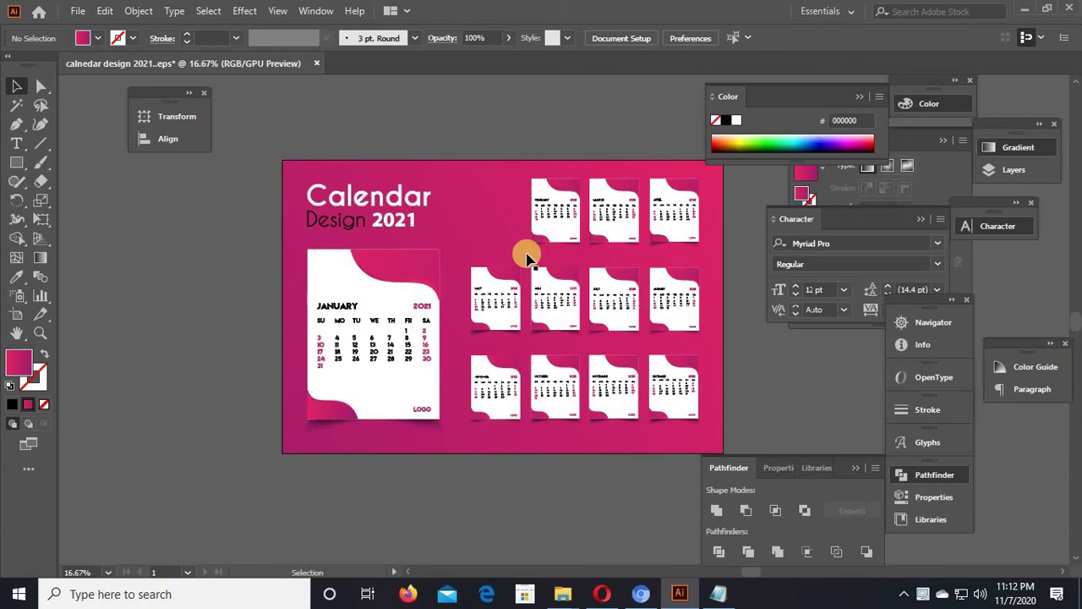
Create a new landscape document measuring 5000 x 3000 px with one artboard.
{"action": "key", "text": "ctrl+n"}
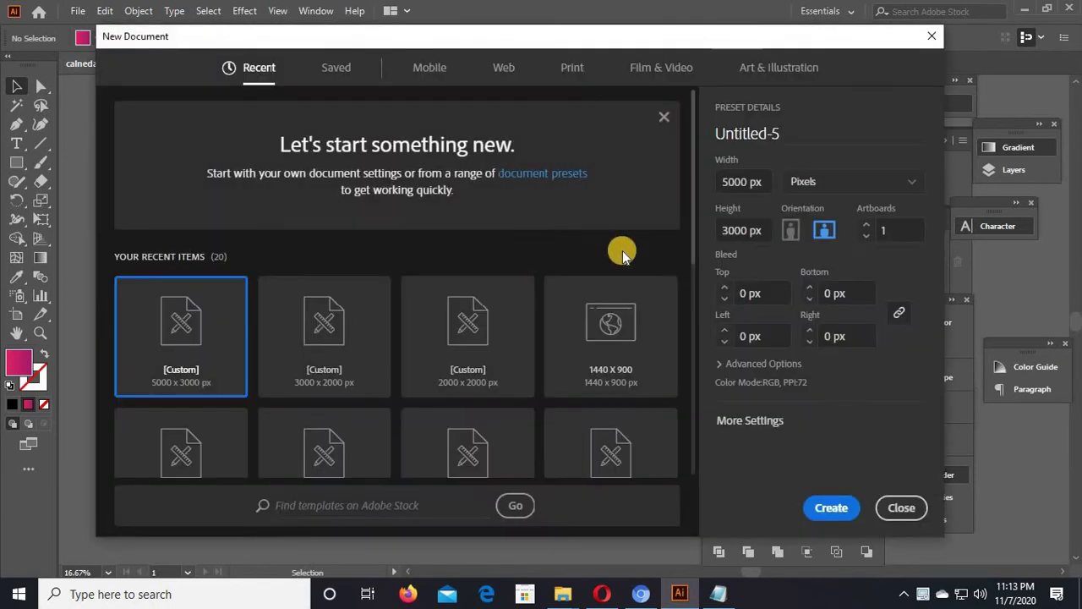
{"action": "left_click_drag", "start_coordinate": [752, 229], "coordinate": [720, 225]}
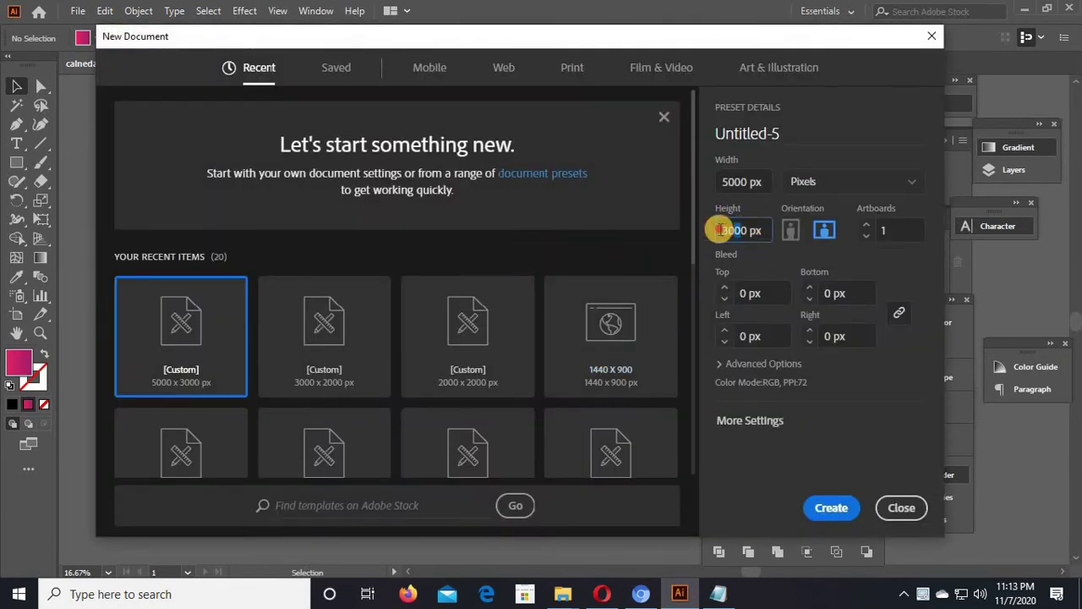
{"action": "left_click", "coordinate": [774, 263]}
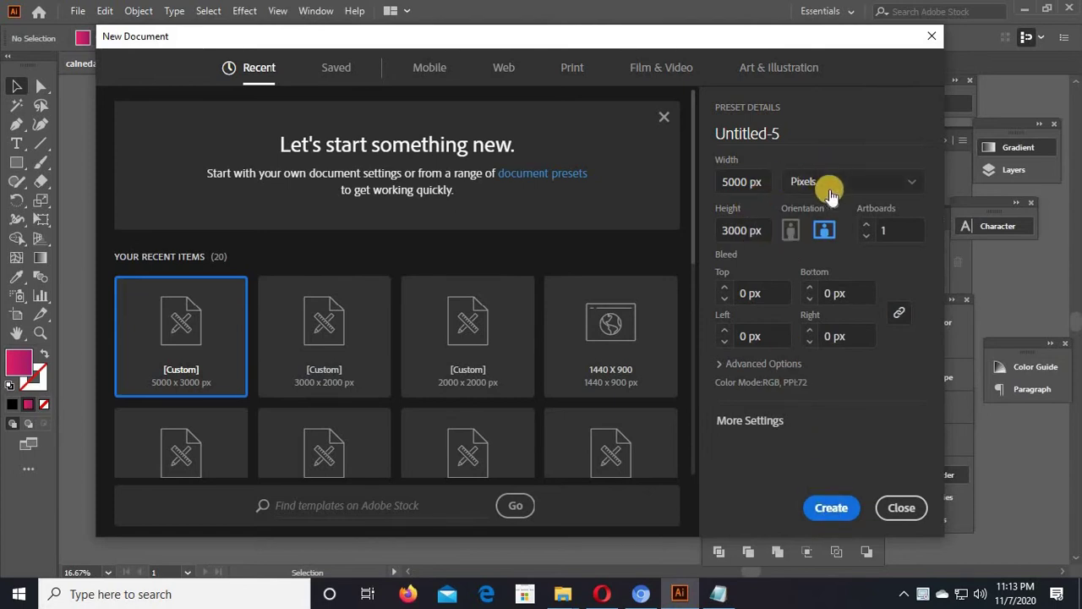
{"action": "left_click", "coordinate": [822, 507]}
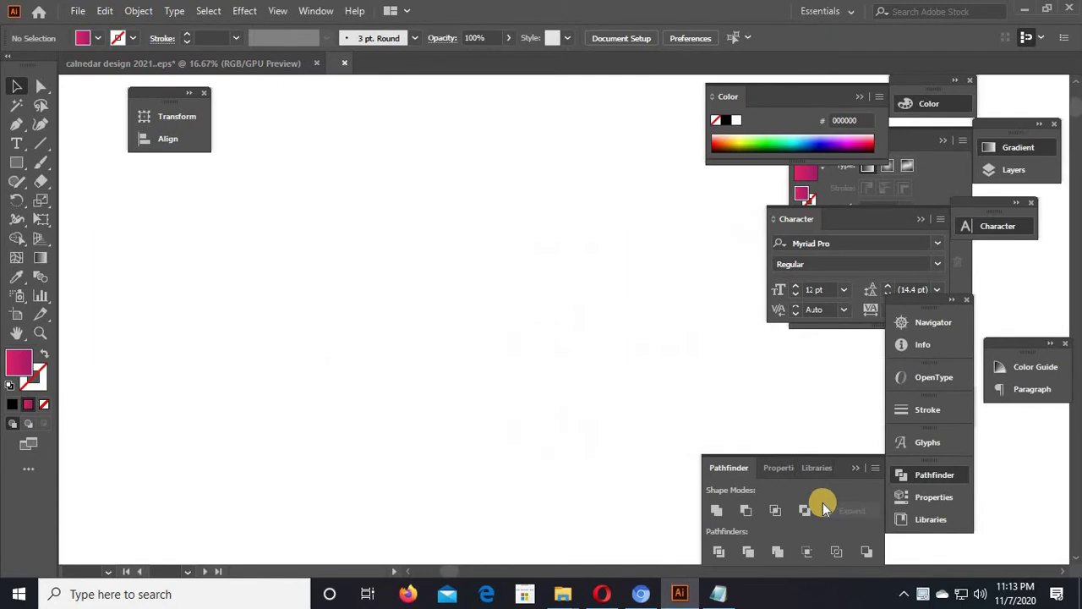
{"action": "key", "text": "ctrl+minus"}
{"action": "key", "text": "ctrl+minus"}
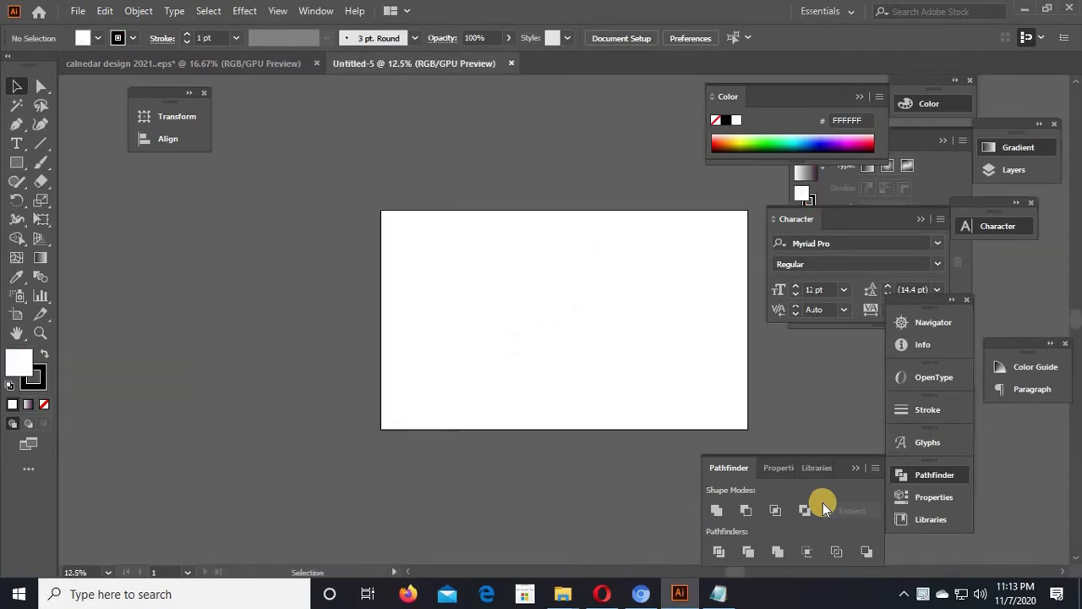
{"action": "key", "text": "ctrl+plus"}
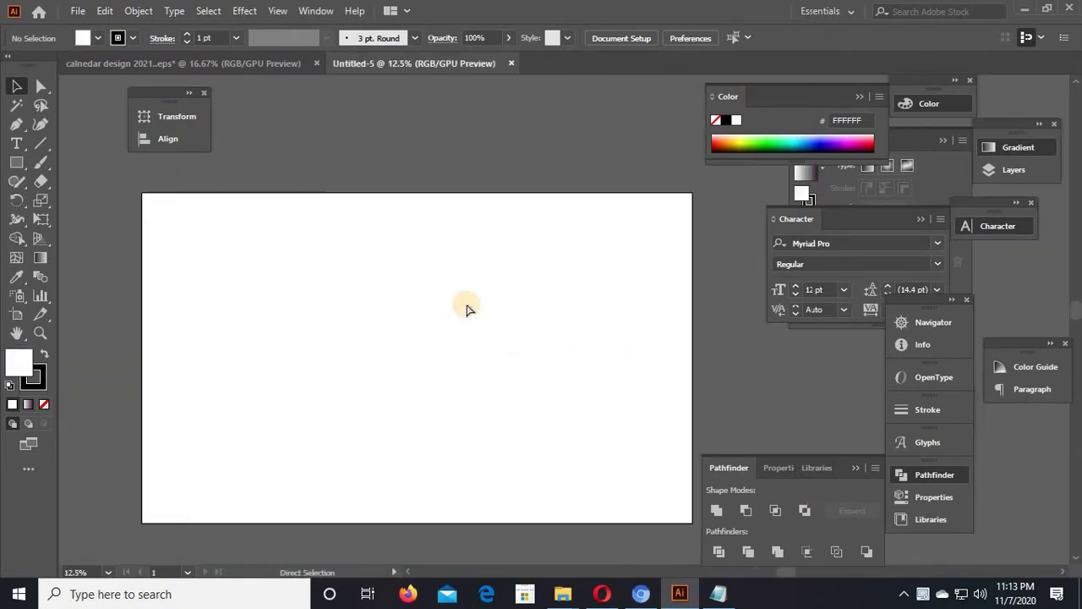
Copy the calendar artwork, without its background, from the calendar design document into the new document.
{"action": "left_click", "coordinate": [283, 68]}
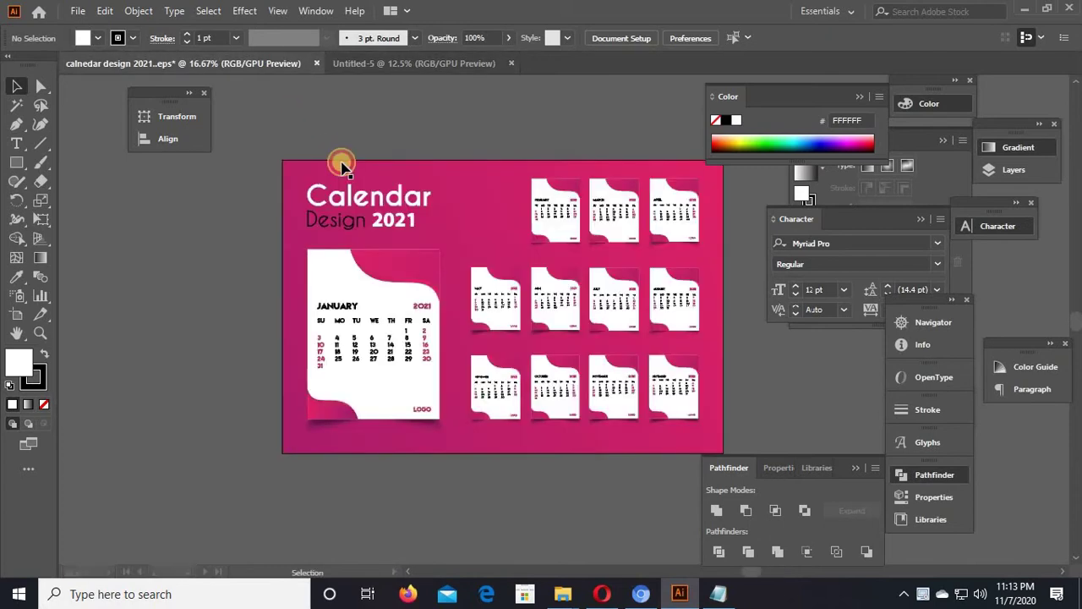
{"action": "left_click_drag", "start_coordinate": [364, 302], "coordinate": [446, 372]}
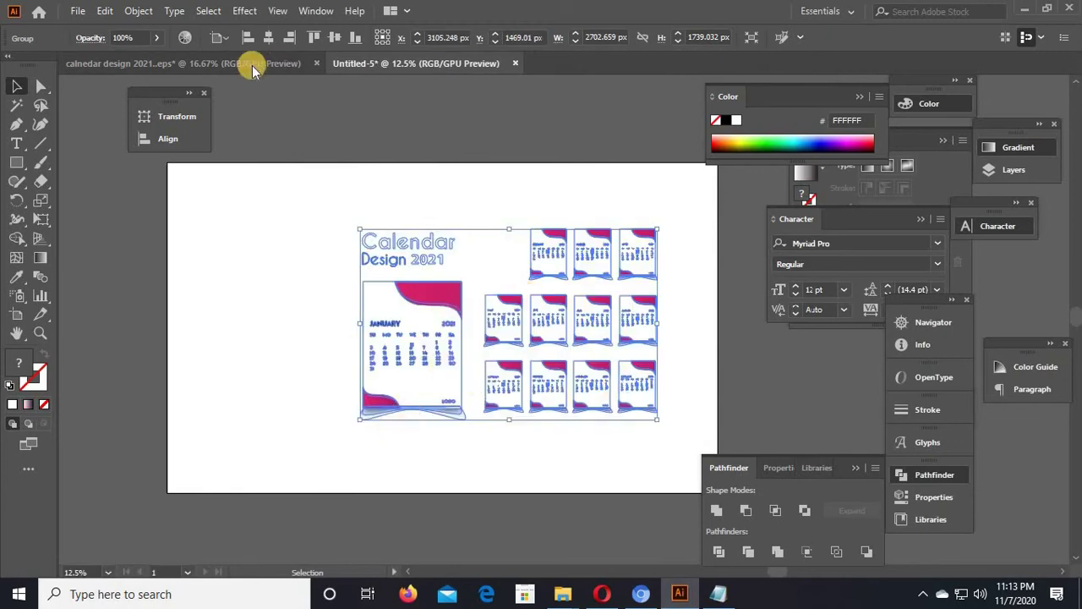
Centre the copied calendar group on the artboard and enlarge it proportionally to about 4038 x 2598 px.
{"action": "left_click", "coordinate": [179, 140]}
{"action": "left_click", "coordinate": [255, 151]}
{"action": "left_click", "coordinate": [350, 150]}
{"action": "left_click", "coordinate": [365, 109]}
{"action": "left_click_drag", "start_coordinate": [589, 425], "coordinate": [664, 488]}
{"action": "left_click", "coordinate": [452, 522]}
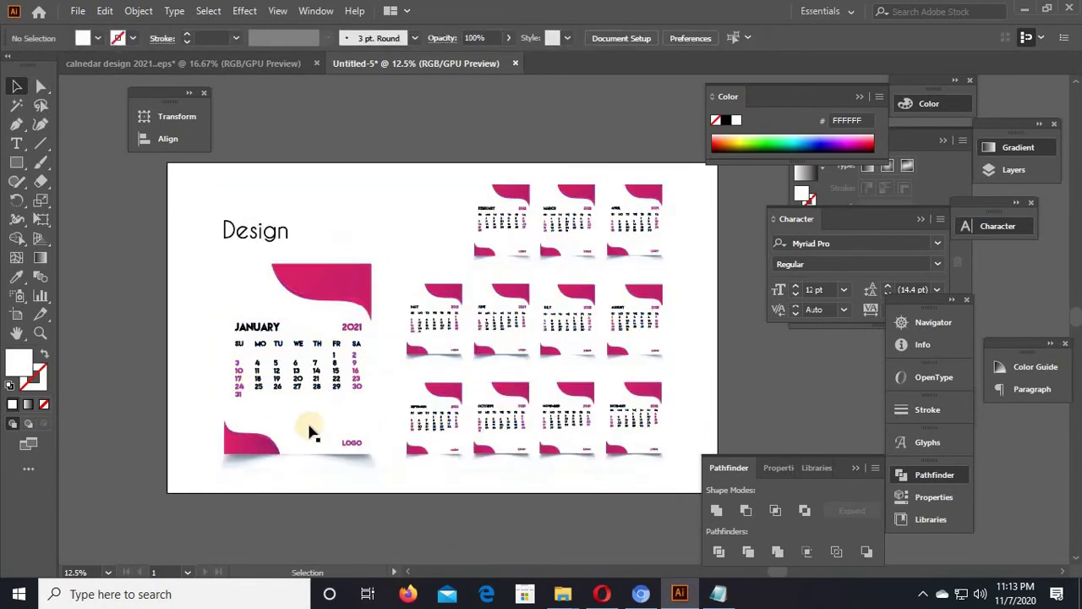
Create a background rectangle measuring exactly 5000 x 3000 px.
{"action": "left_click", "coordinate": [13, 161]}
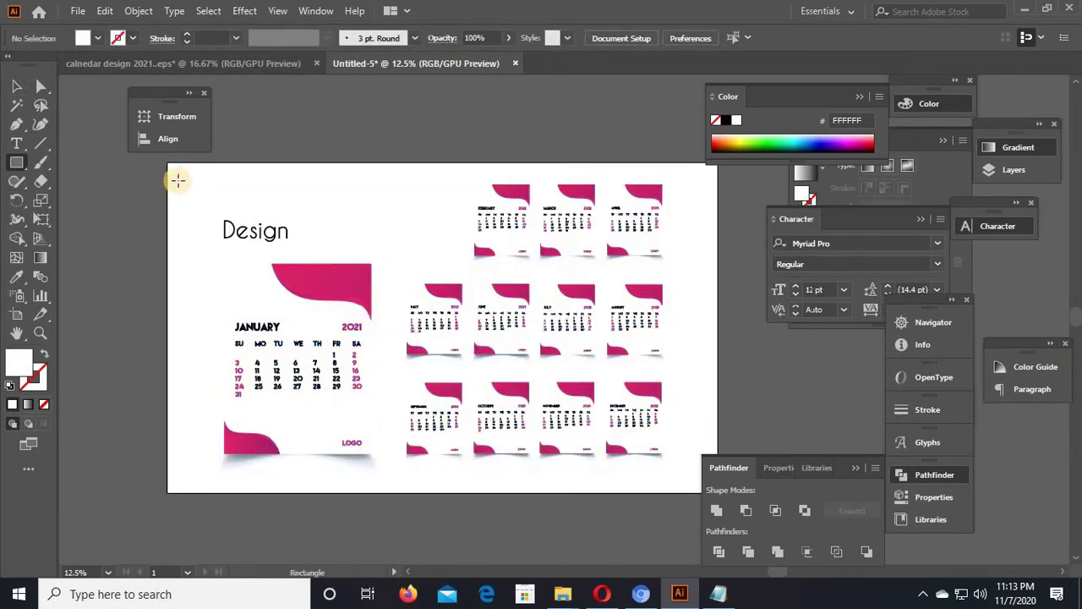
{"action": "mouse_move", "coordinate": [169, 167]}
{"action": "left_mouse_down"}
{"action": "mouse_move", "coordinate": [429, 355]}
{"action": "mouse_move", "coordinate": [601, 423]}
{"action": "left_mouse_up"}
{"action": "key", "text": "ctrl+z"}
{"action": "left_click", "coordinate": [223, 205]}
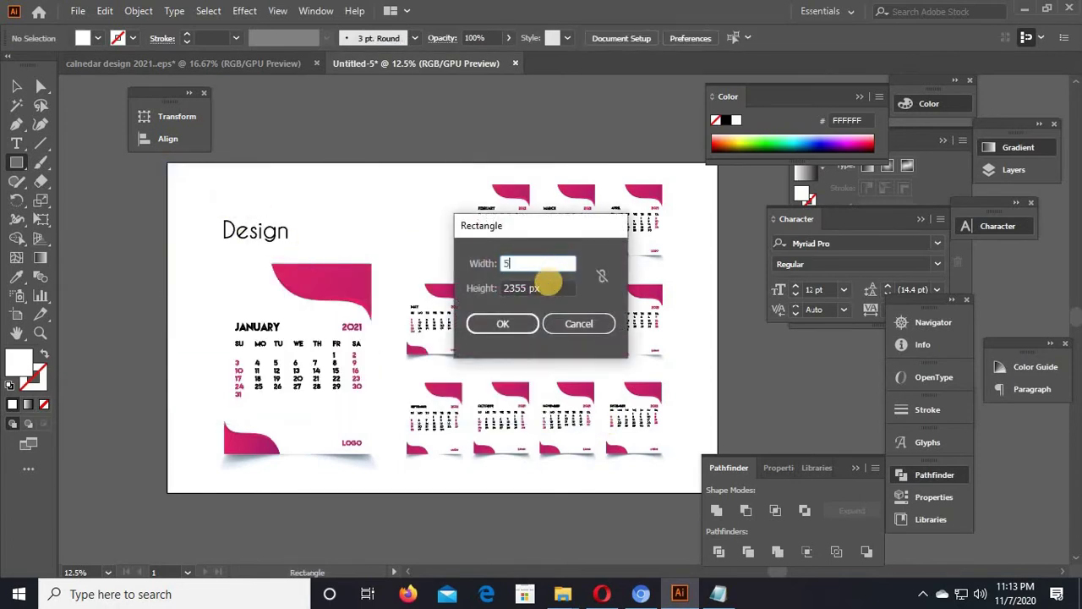
{"action": "key", "text": "Tab"}
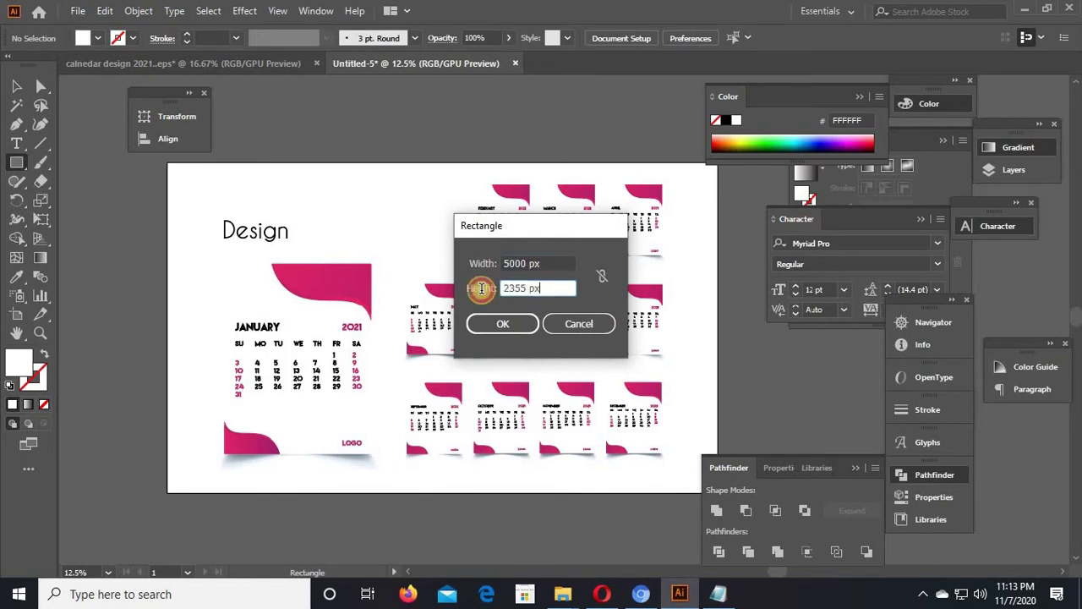
{"action": "type", "text": "3000"}
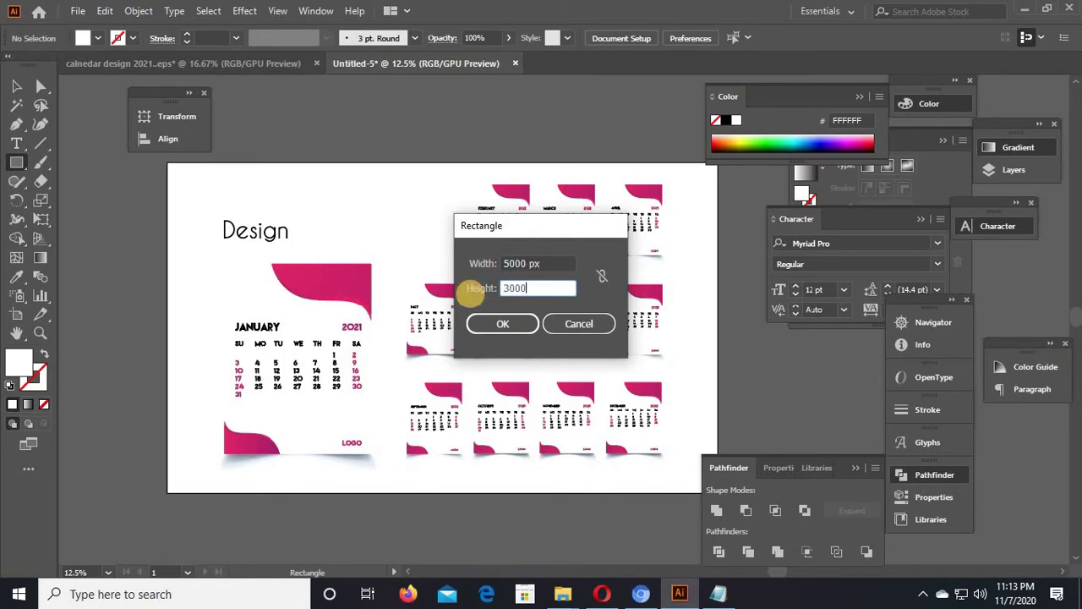
{"action": "key", "text": "Return"}
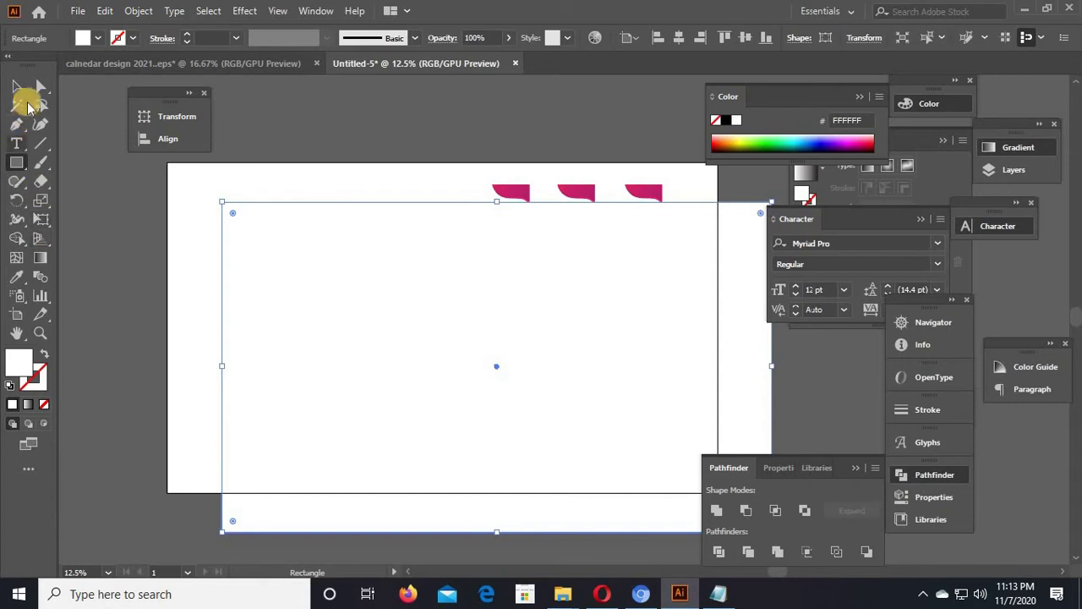
Centre the rectangle horizontally and vertically on the artboard and send it to the back behind the calendar artwork.
{"action": "left_click", "coordinate": [16, 85]}
{"action": "left_click", "coordinate": [676, 40]}
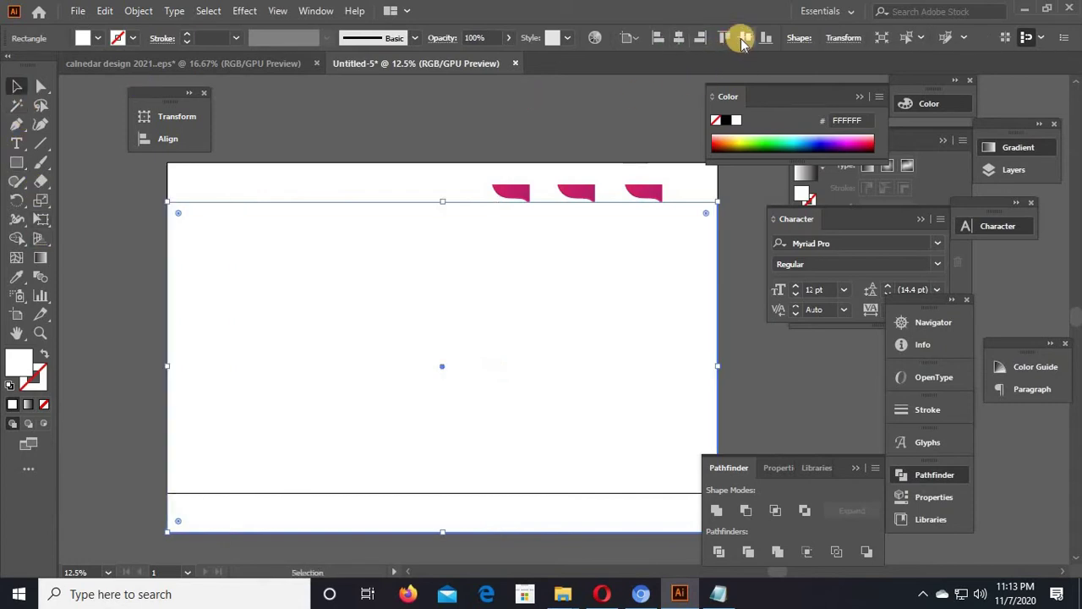
{"action": "left_click", "coordinate": [742, 38]}
{"action": "right_click", "coordinate": [485, 271]}
{"action": "mouse_move", "coordinate": [562, 495]}
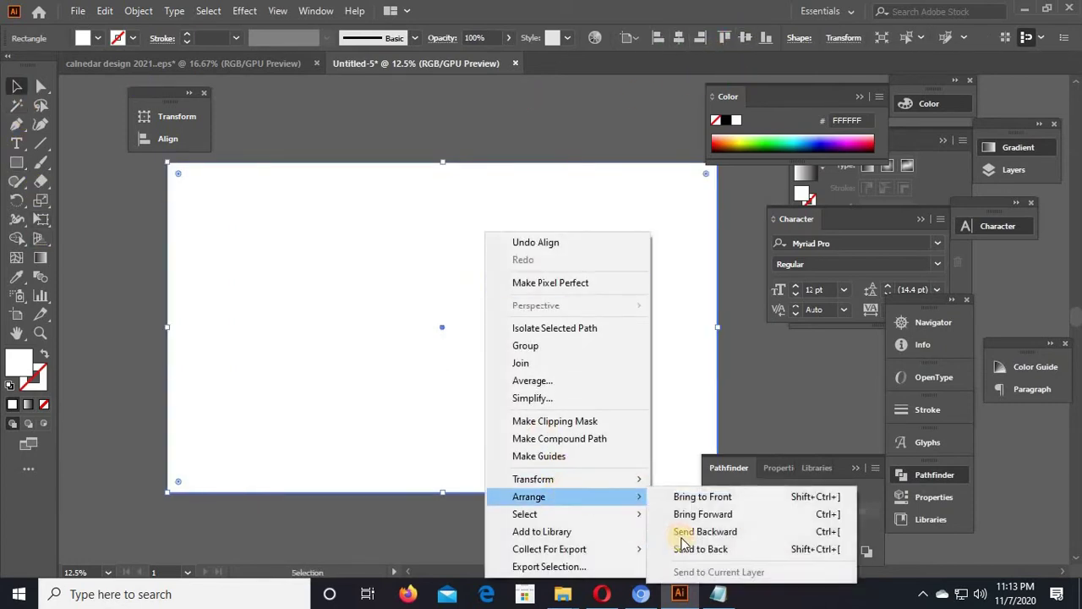
{"action": "left_click", "coordinate": [682, 549]}
{"action": "left_click", "coordinate": [512, 536]}
Fill the background rectangle with the pink-to-purple gradient sampled from the January calendar page using the Eyedropper.
{"action": "left_click", "coordinate": [212, 237]}
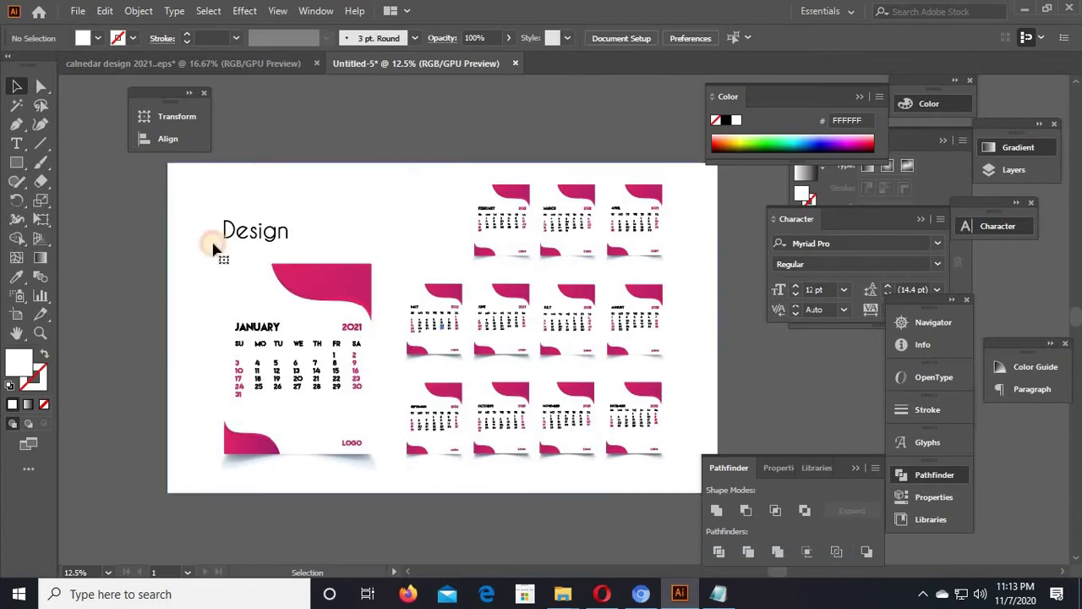
{"action": "left_click", "coordinate": [16, 276]}
{"action": "left_click", "coordinate": [336, 276]}
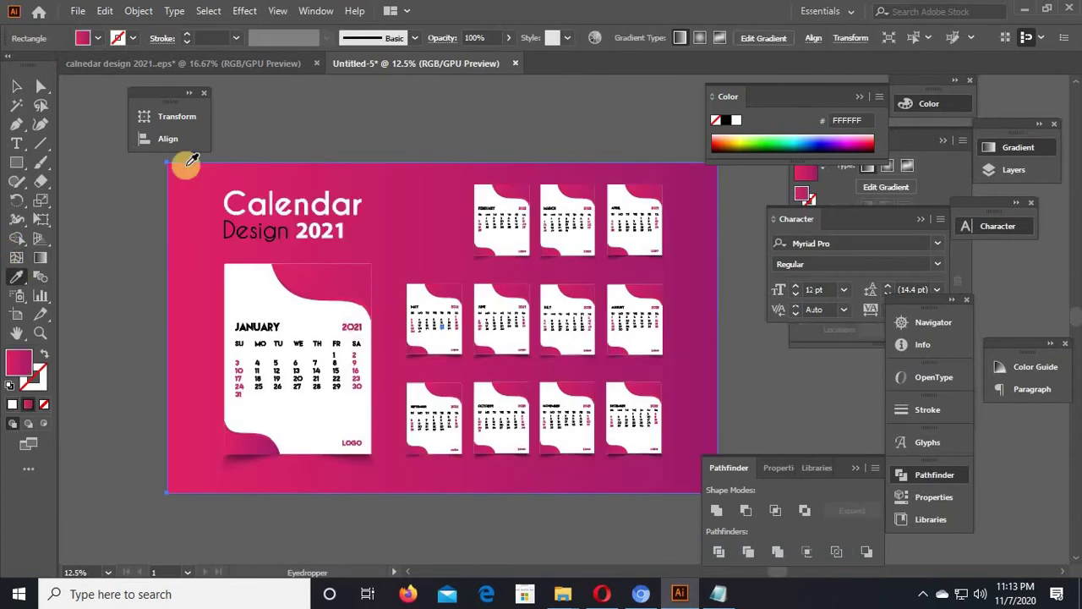
Redirect the background rectangle's gradient diagonally from the lower left, with purple on the left and pink on the right.
{"action": "key", "text": "g"}
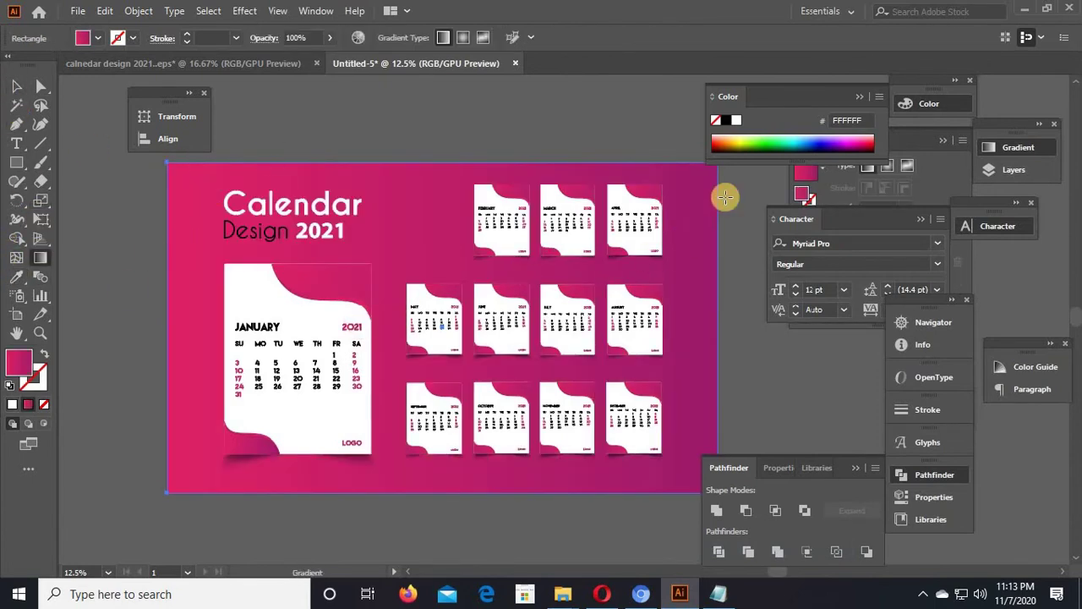
{"action": "left_click_drag", "start_coordinate": [187, 468], "coordinate": [646, 290]}
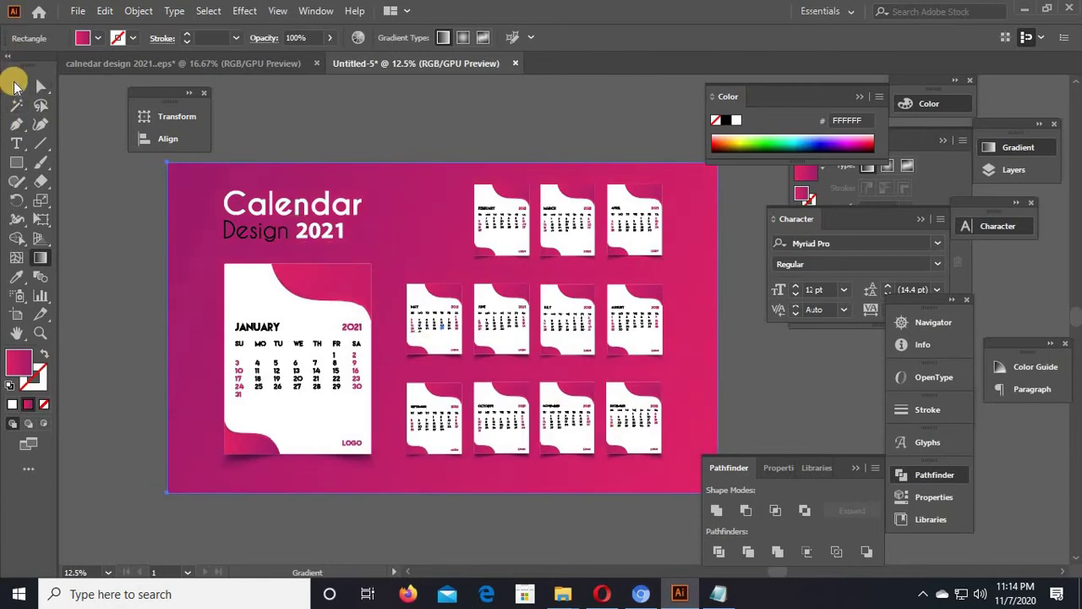
{"action": "left_click", "coordinate": [16, 85]}
{"action": "left_click", "coordinate": [98, 196]}
{"action": "left_click", "coordinate": [297, 295]}
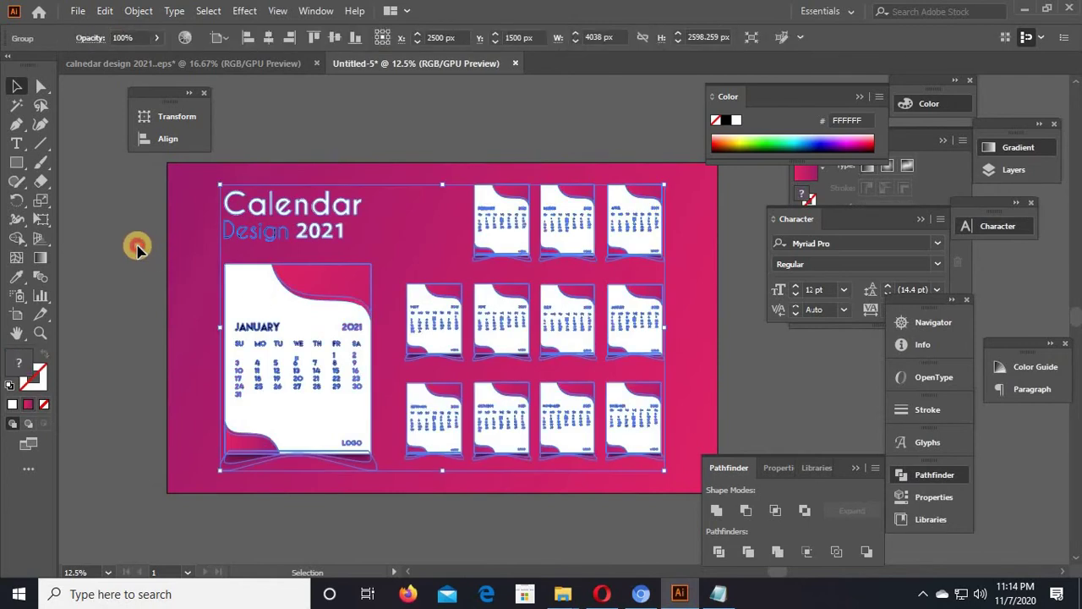
{"action": "left_click", "coordinate": [138, 247]}
{"action": "left_click", "coordinate": [302, 254]}
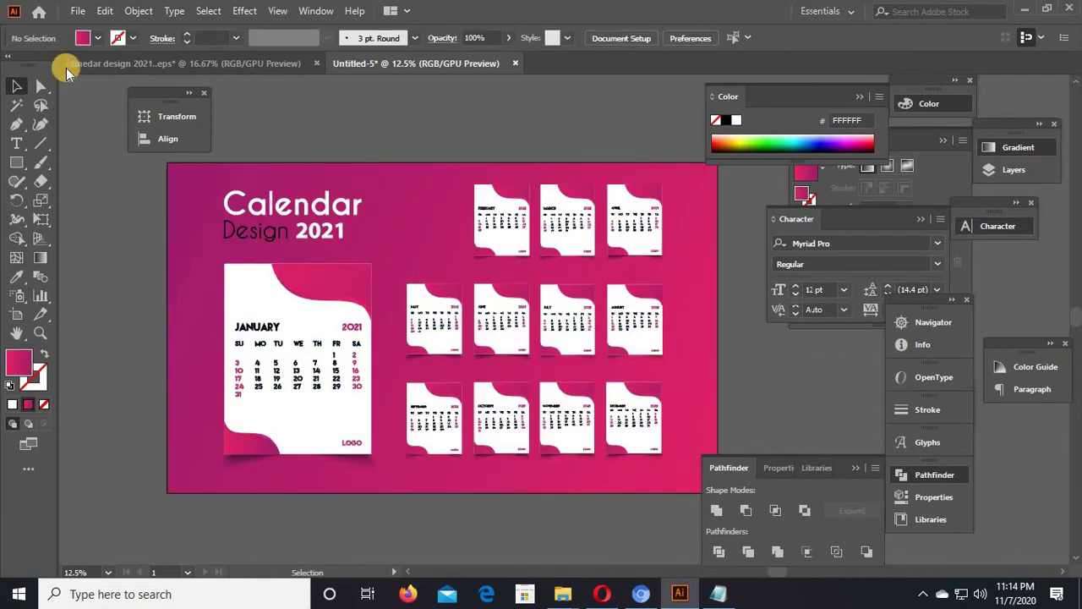
{"action": "left_click", "coordinate": [77, 11]}
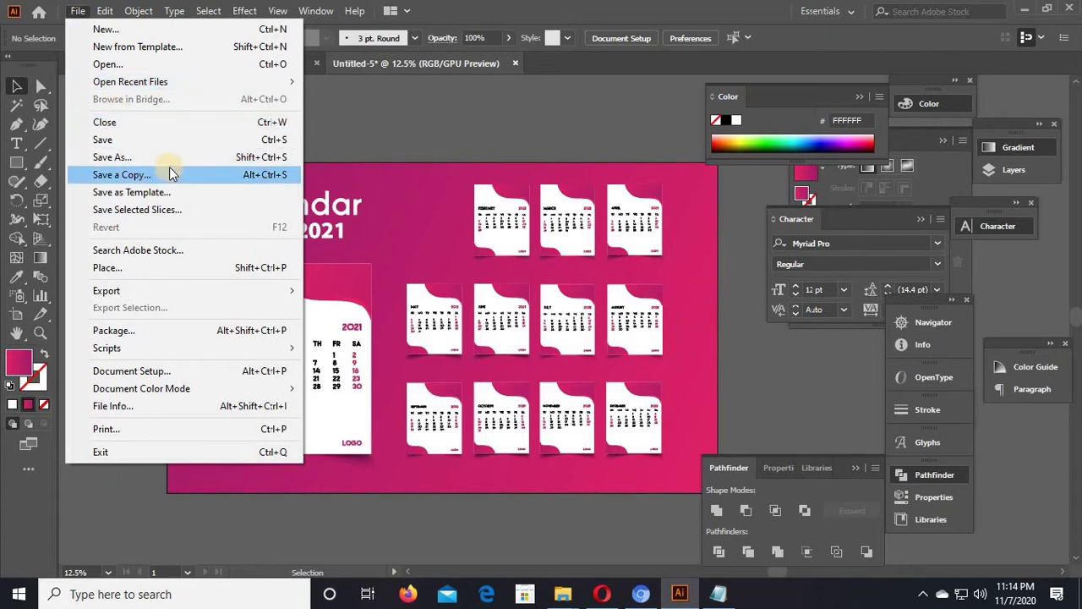
{"action": "left_click", "coordinate": [390, 133]}
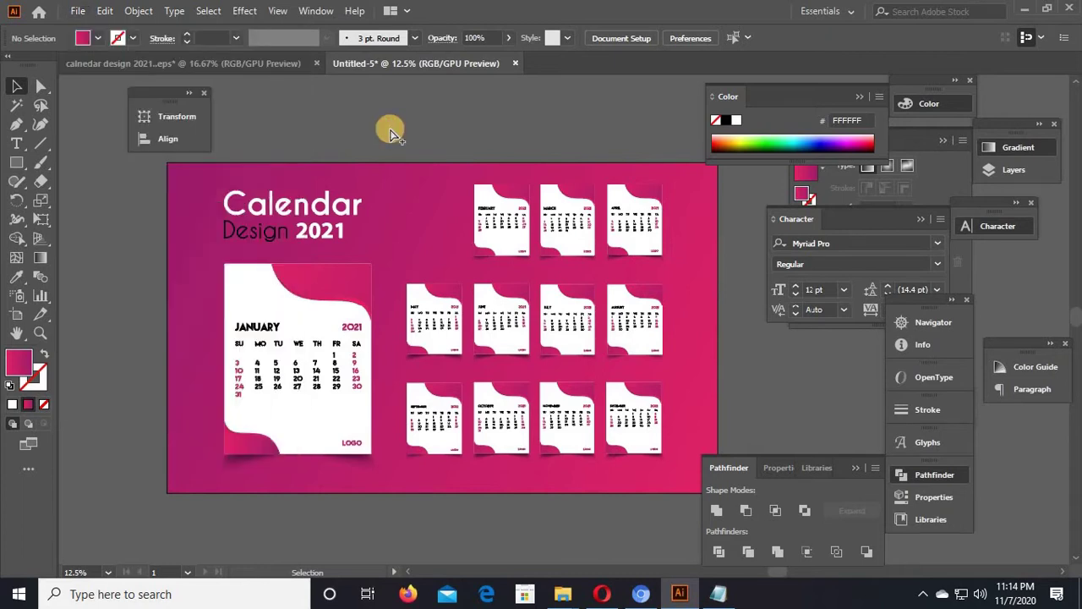
Start a Save for Web (Legacy) JPEG export of the 5000 x 3000 px calendar, fitting the whole design in the preview.
{"action": "left_click", "coordinate": [79, 11]}
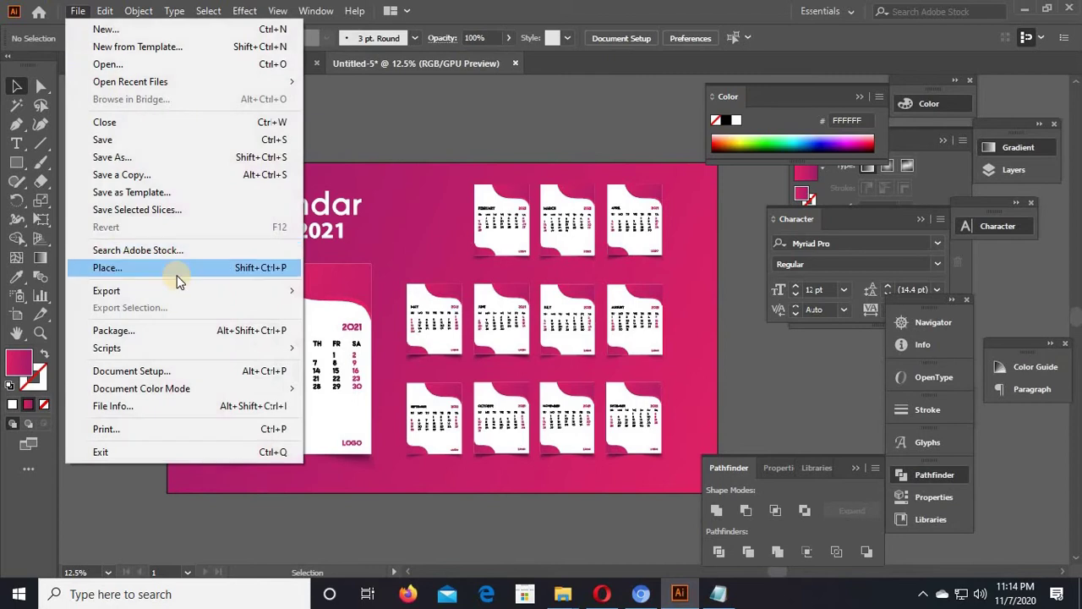
{"action": "mouse_move", "coordinate": [207, 291]}
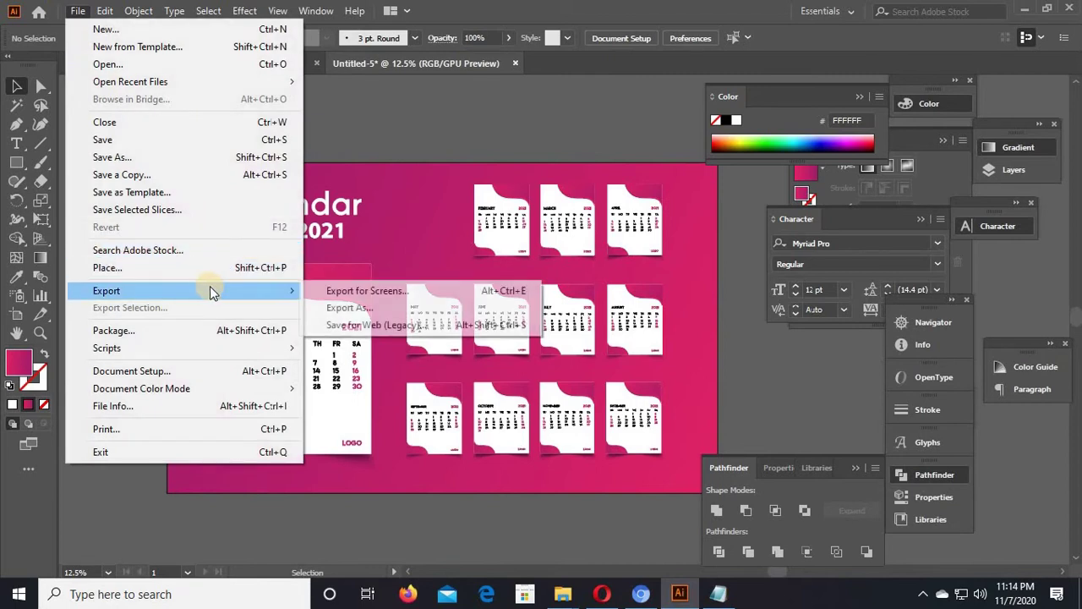
{"action": "left_click", "coordinate": [384, 324]}
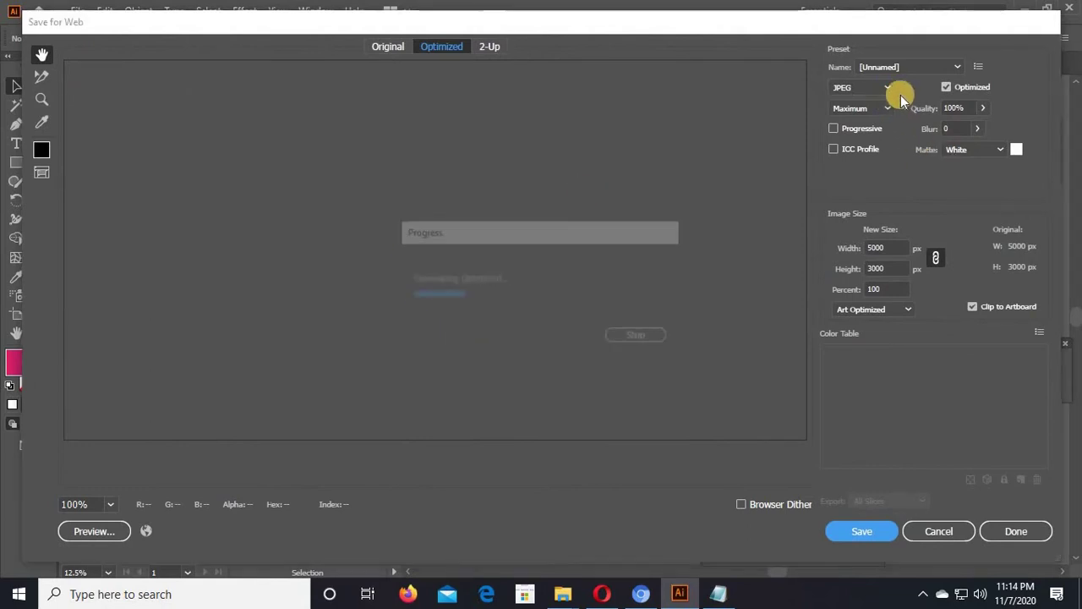
{"action": "key", "text": "ctrl+0"}
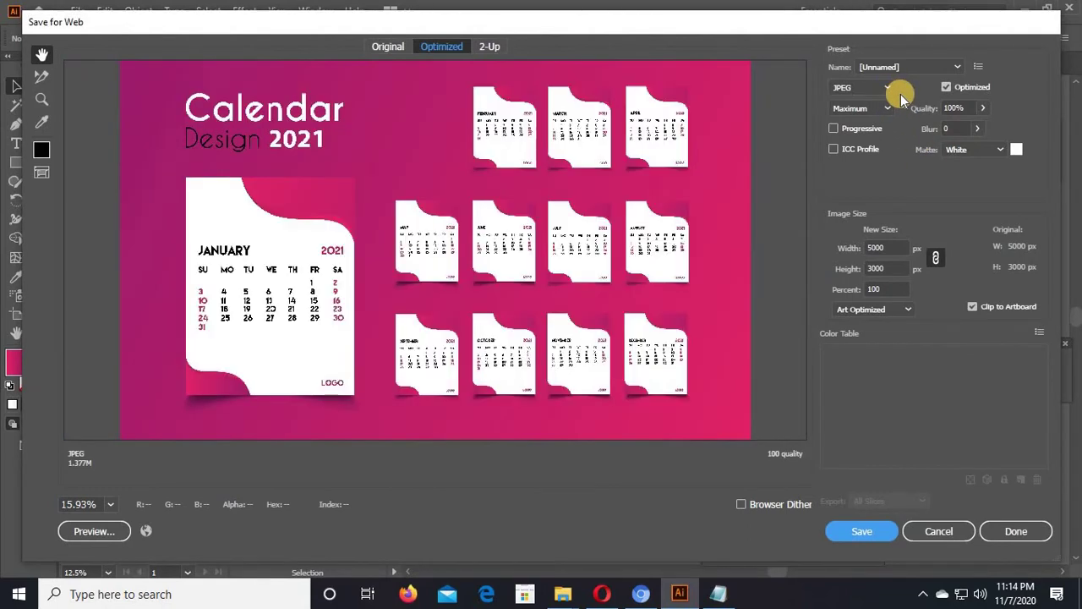
{"action": "left_click", "coordinate": [860, 529]}
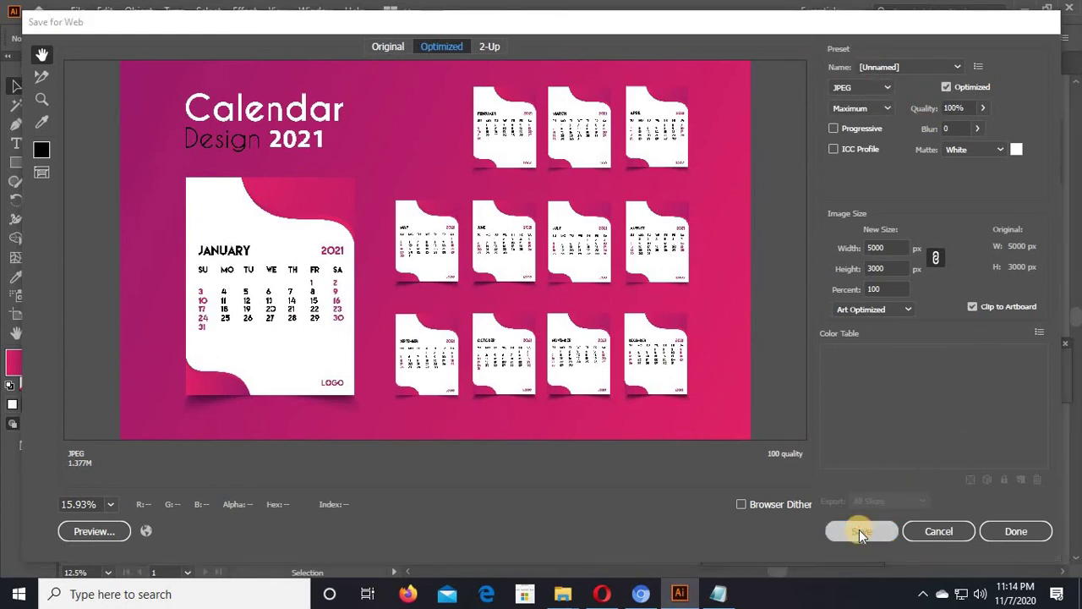
Save the optimized JPEG as calendar-2021 in the adobe folder on Local Disk (J:), replacing the existing file.
{"action": "scroll", "coordinate": [114, 279], "scroll_direction": "down", "scroll_amount": 3}
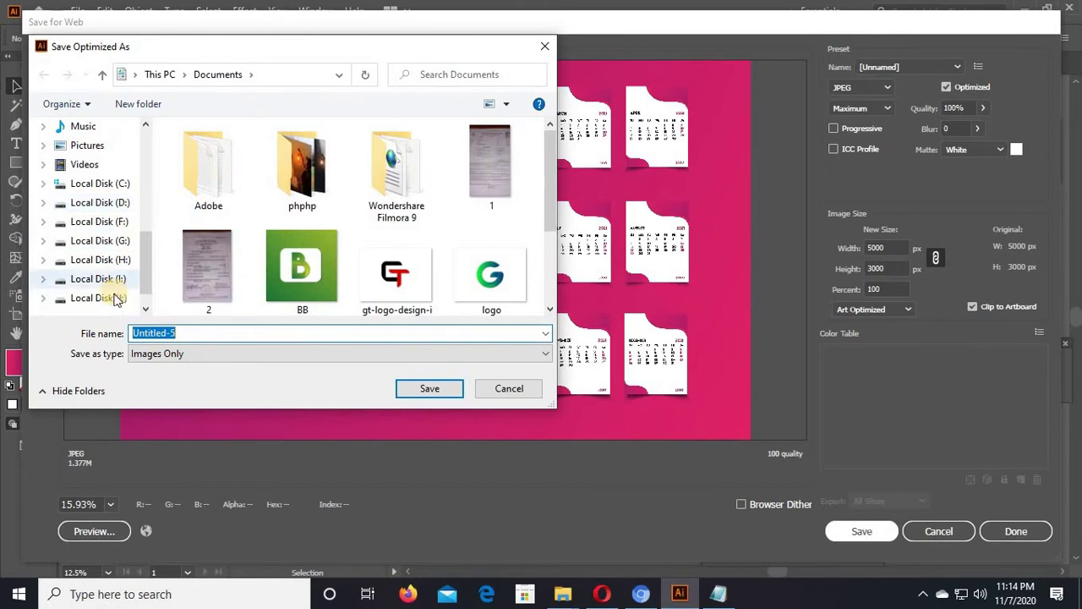
{"action": "left_click", "coordinate": [106, 284]}
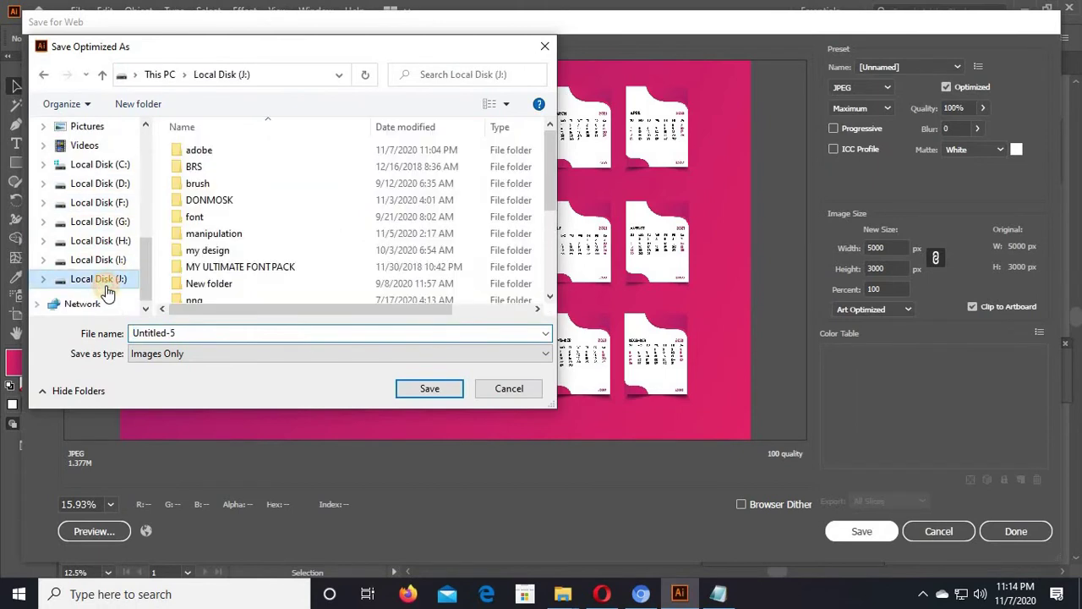
{"action": "double_click", "coordinate": [217, 151]}
{"action": "left_click", "coordinate": [243, 330]}
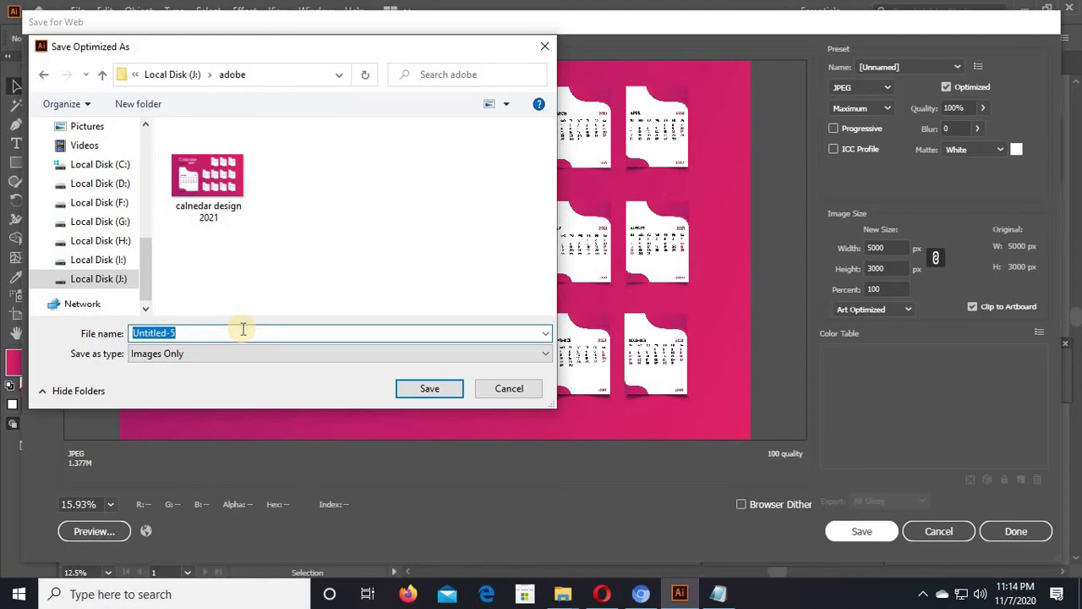
{"action": "type", "text": "calendar-2021.jpg"}
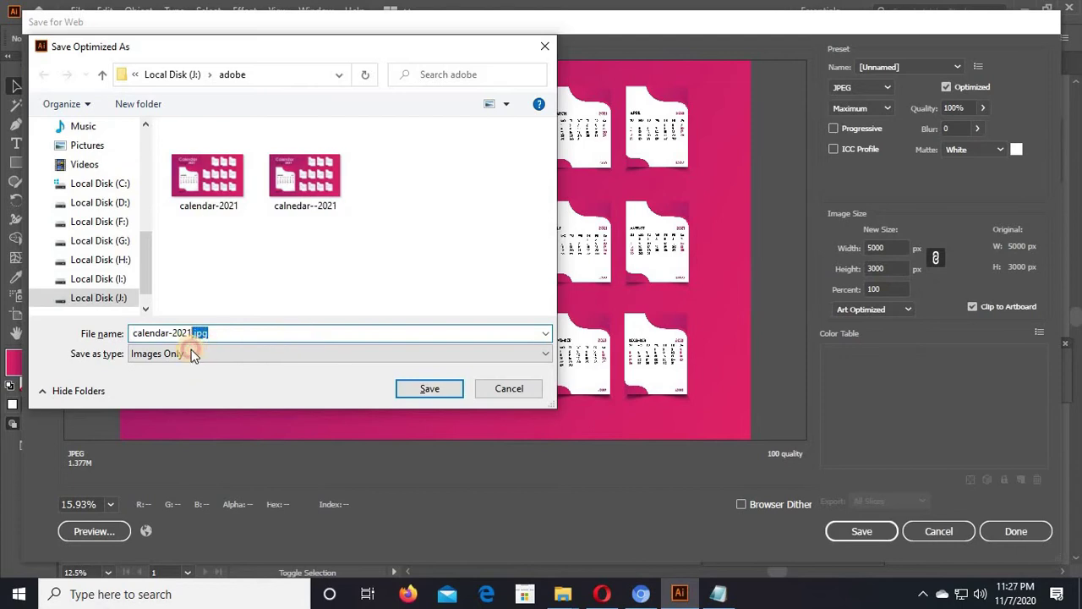
{"action": "key", "text": "BackSpace"}
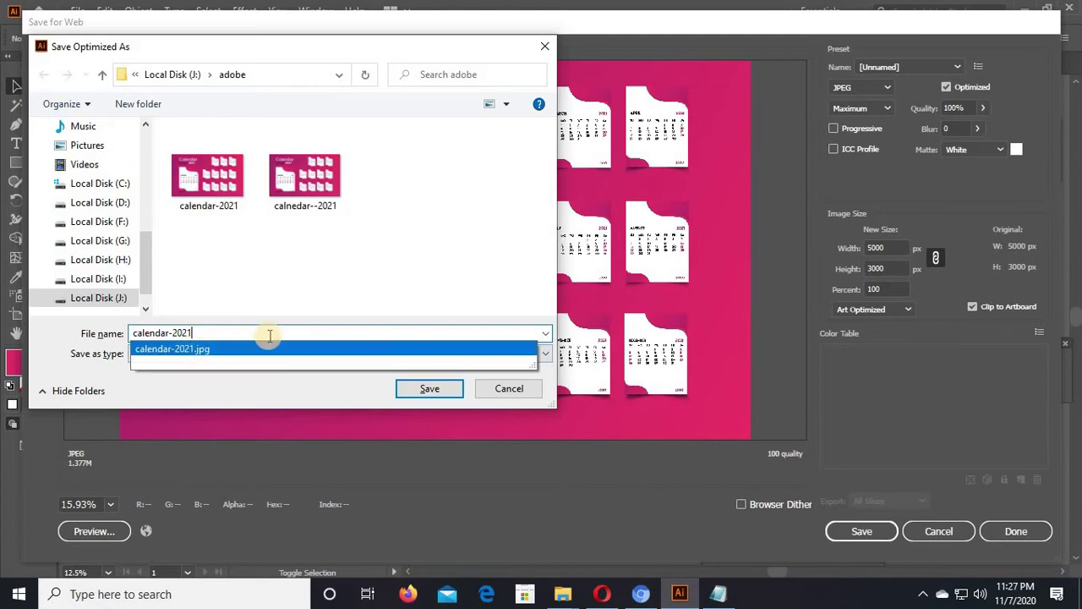
{"action": "left_click", "coordinate": [338, 330]}
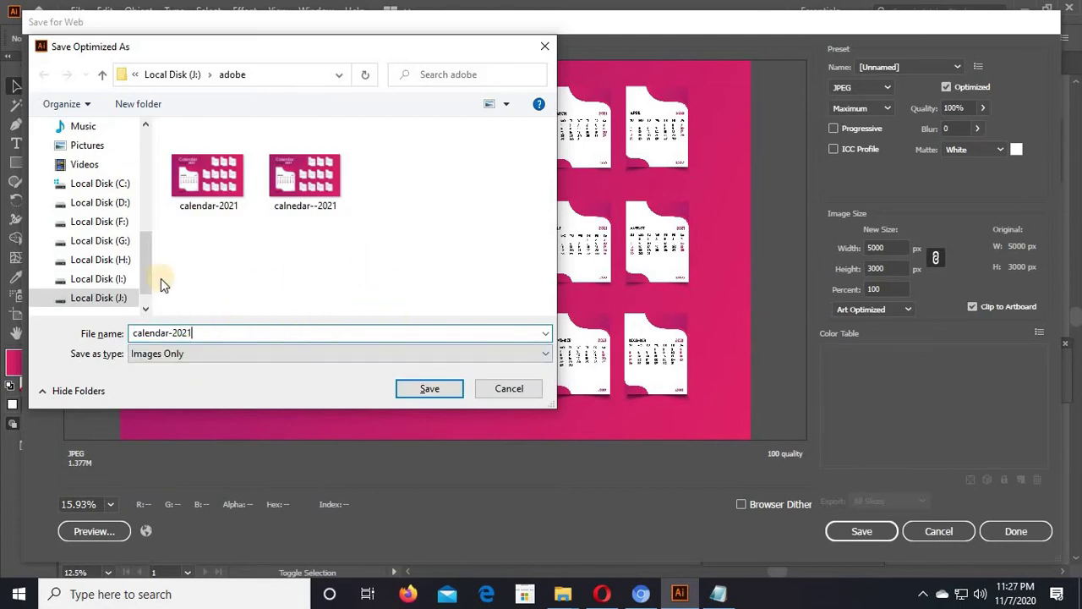
{"action": "left_click", "coordinate": [428, 389]}
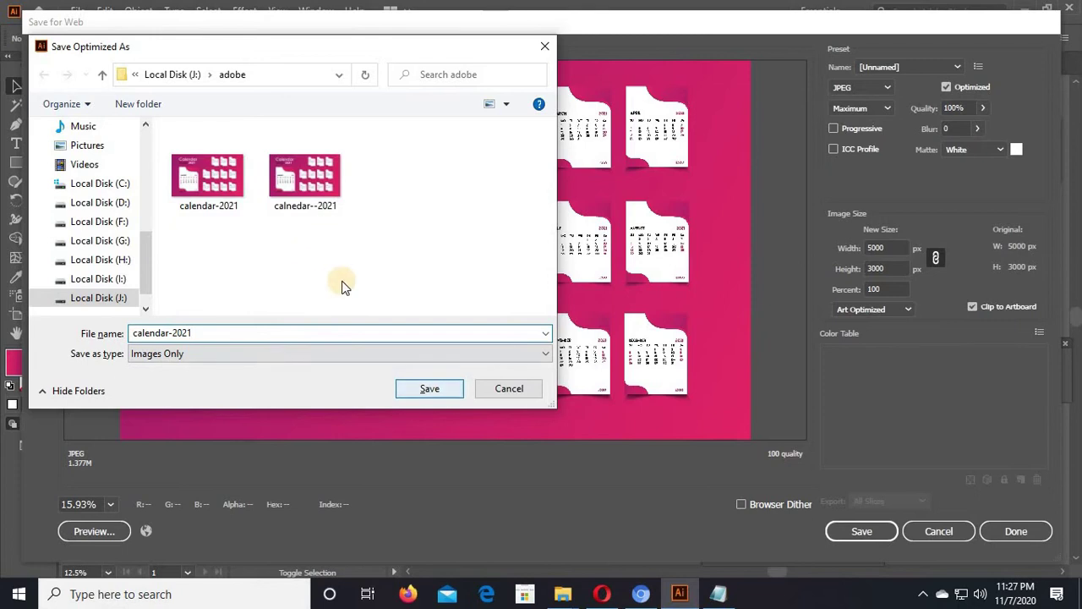
{"action": "left_click", "coordinate": [432, 390]}
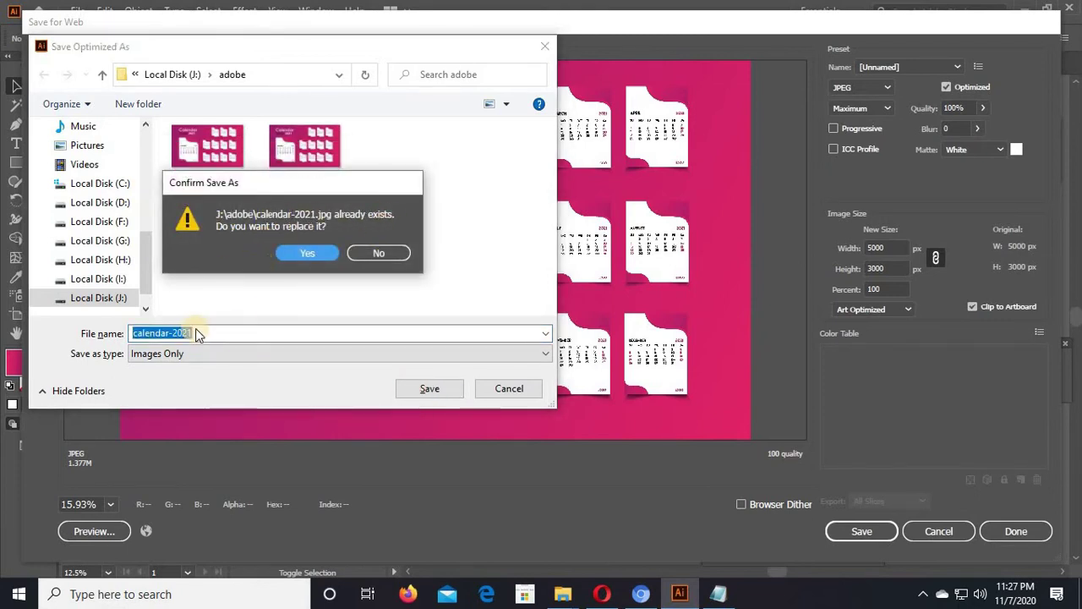
{"action": "left_click", "coordinate": [307, 252]}
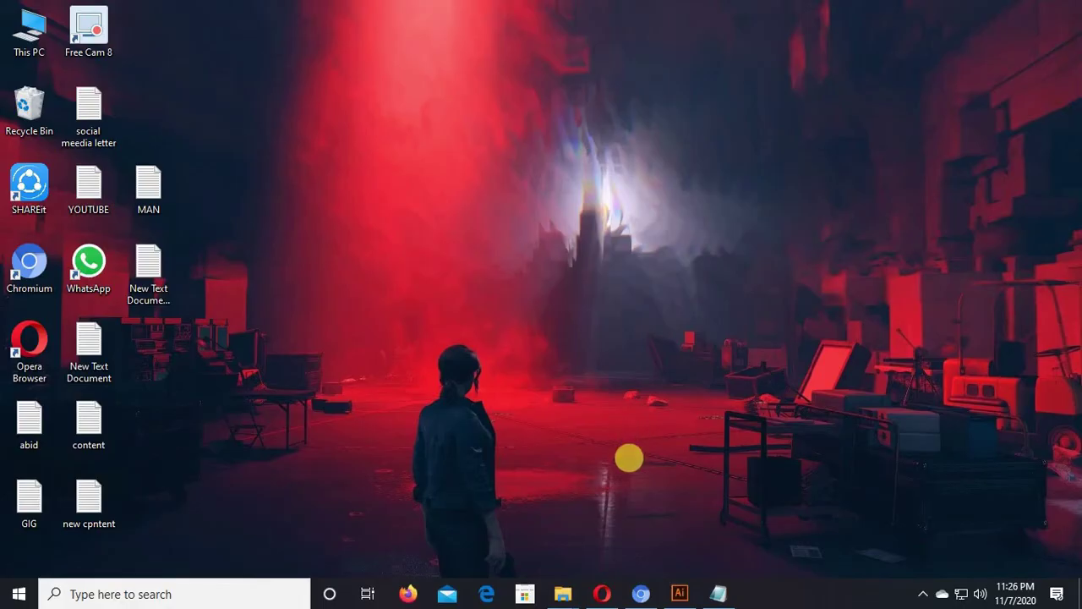
Switch to Illustrator and check how the title and calendar pages in Untitled-5 are grouped by selecting and deselecting them.
{"action": "left_click", "coordinate": [677, 593]}
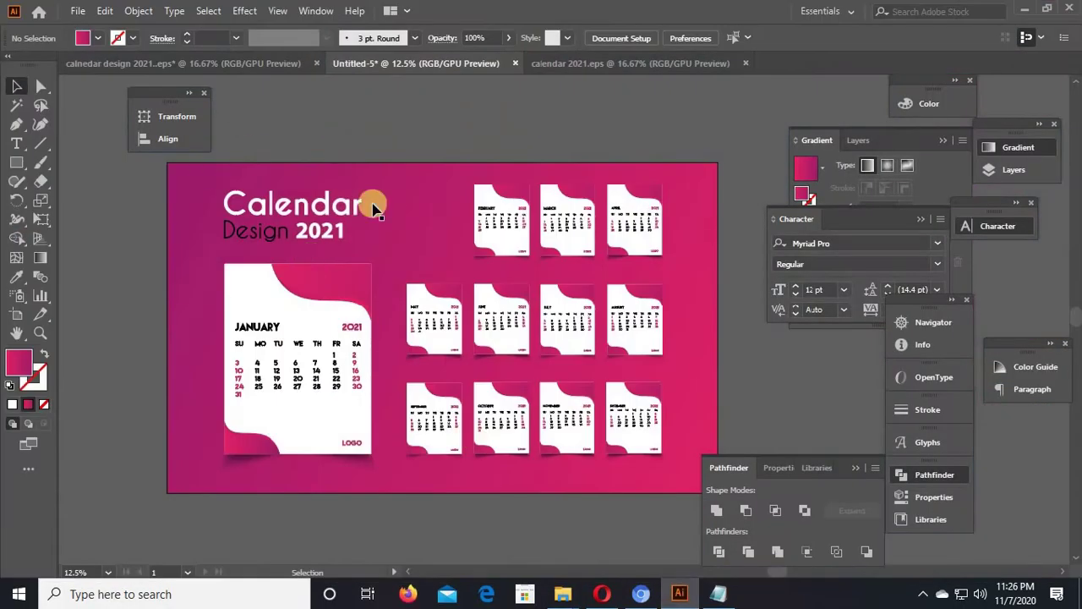
{"action": "left_click", "coordinate": [350, 202]}
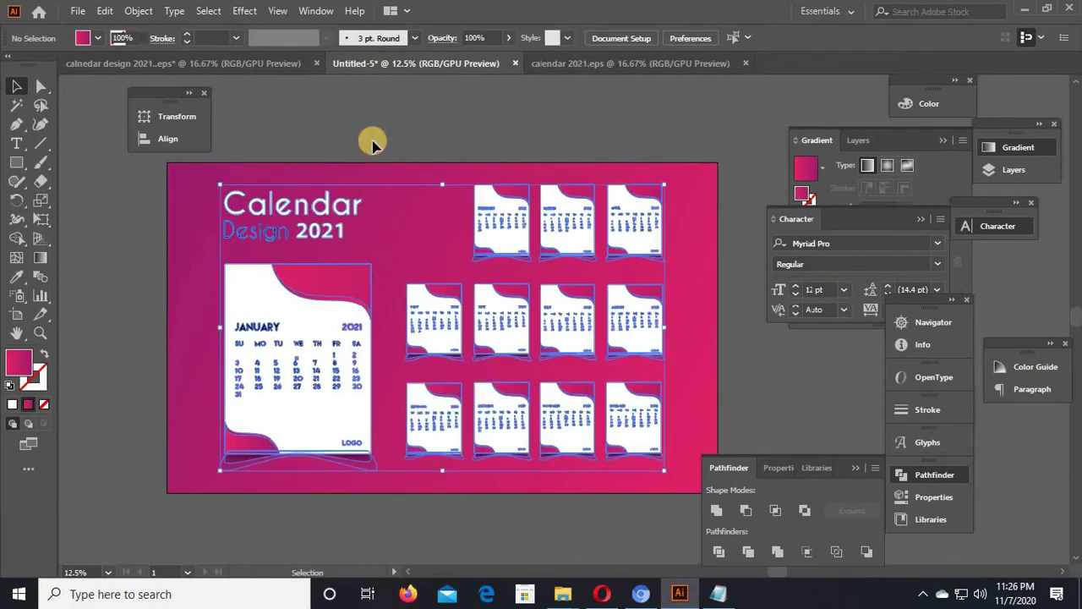
{"action": "left_click", "coordinate": [372, 144]}
{"action": "left_click", "coordinate": [356, 203]}
{"action": "left_click", "coordinate": [355, 120]}
{"action": "left_click", "coordinate": [362, 266]}
{"action": "left_click", "coordinate": [375, 140]}
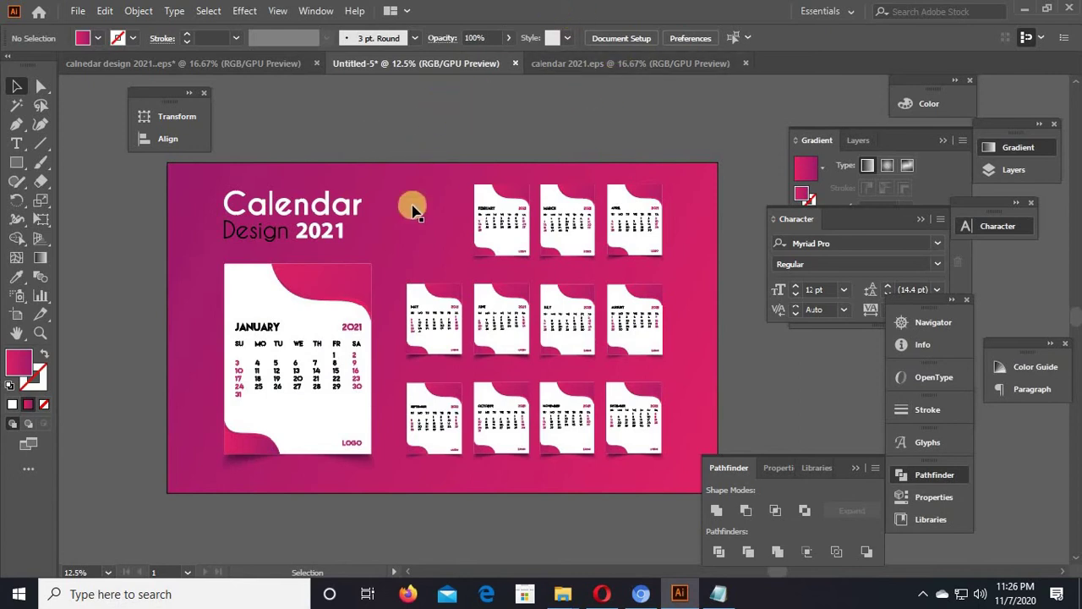
{"action": "left_click", "coordinate": [309, 212]}
{"action": "left_click", "coordinate": [377, 135]}
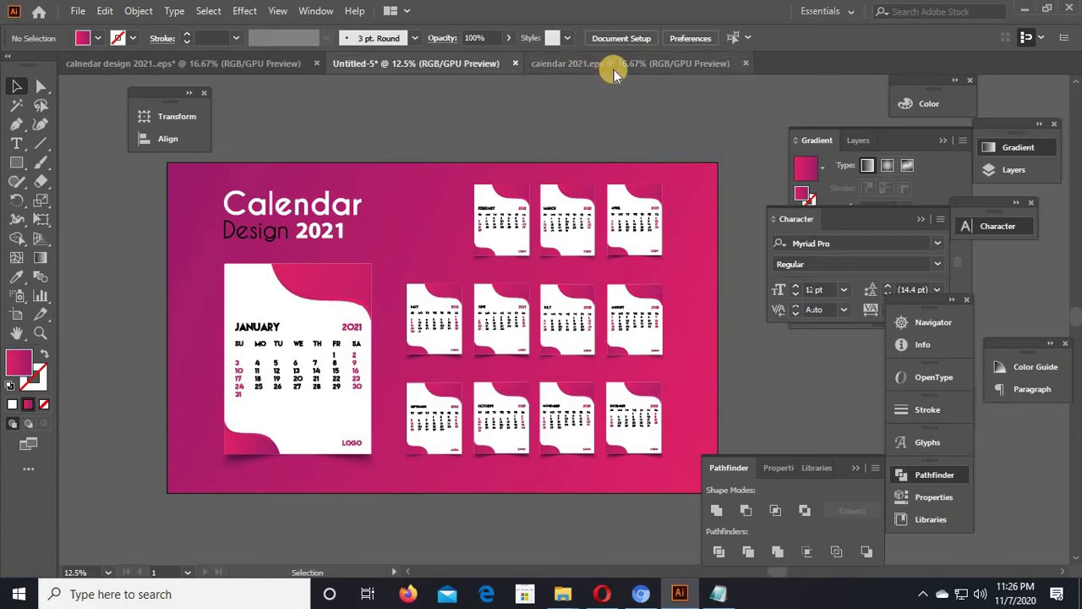
Bring up the calendar 2021.eps document and select its gradient background rectangle.
{"action": "left_click", "coordinate": [615, 67]}
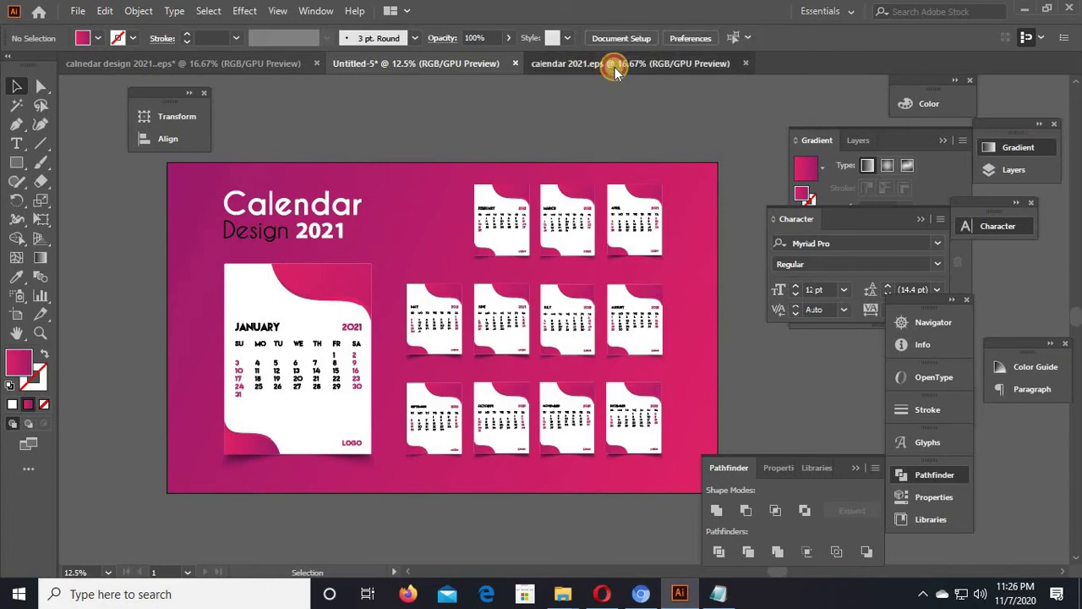
{"action": "left_click", "coordinate": [338, 182]}
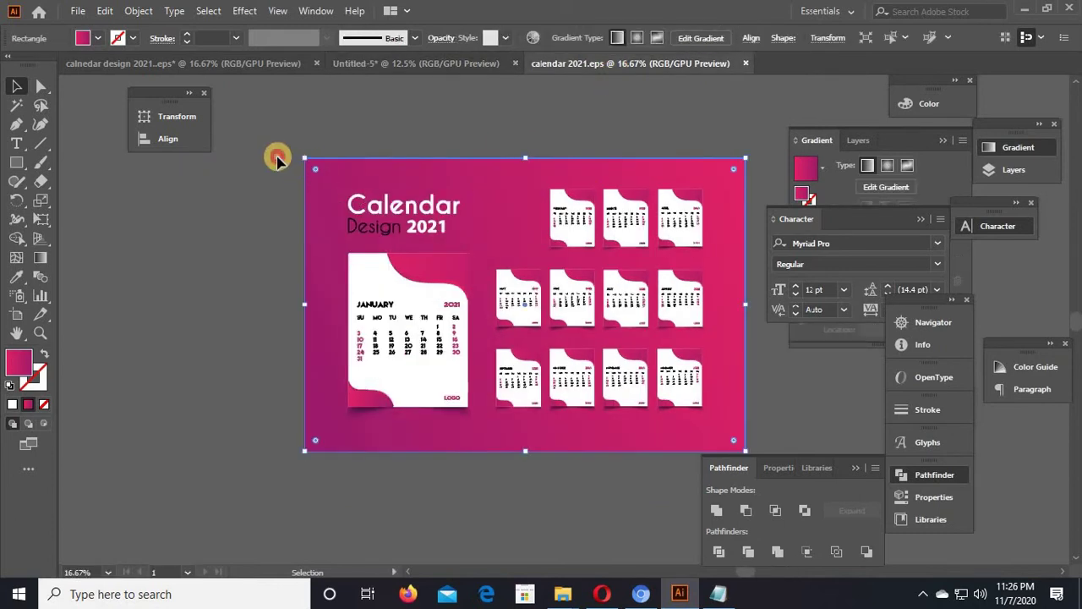
{"action": "left_click", "coordinate": [232, 195]}
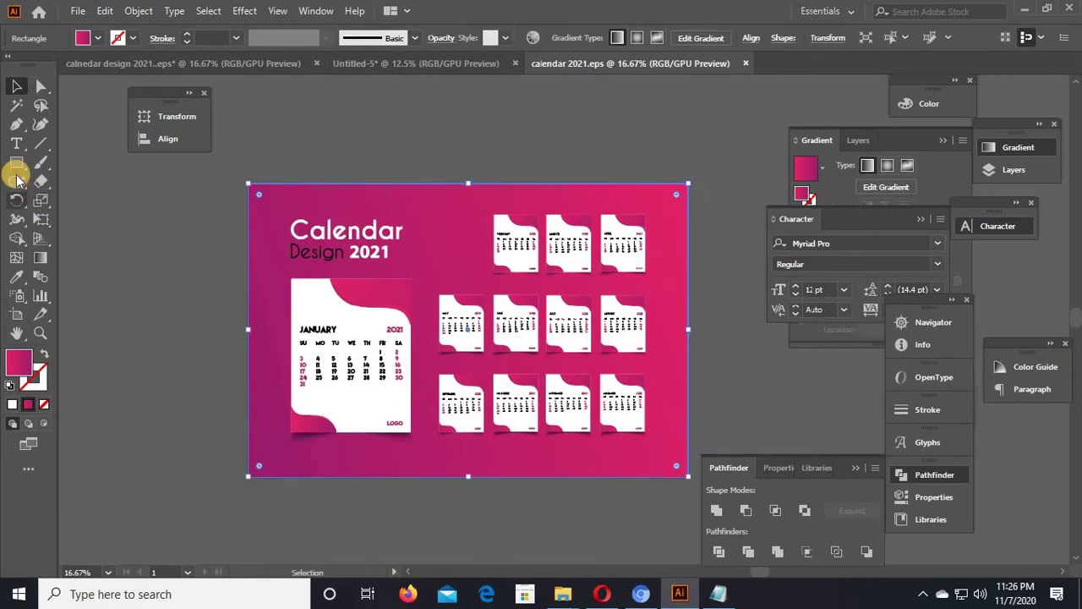
{"action": "left_click", "coordinate": [16, 162]}
{"action": "left_click", "coordinate": [356, 211]}
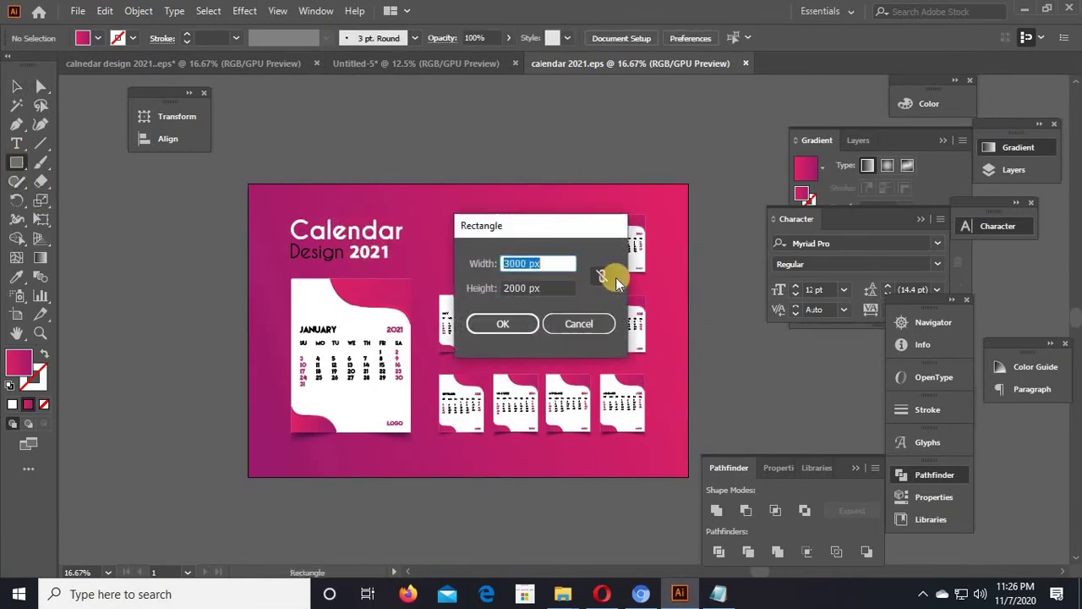
{"action": "left_click", "coordinate": [575, 324]}
{"action": "left_click", "coordinate": [13, 85]}
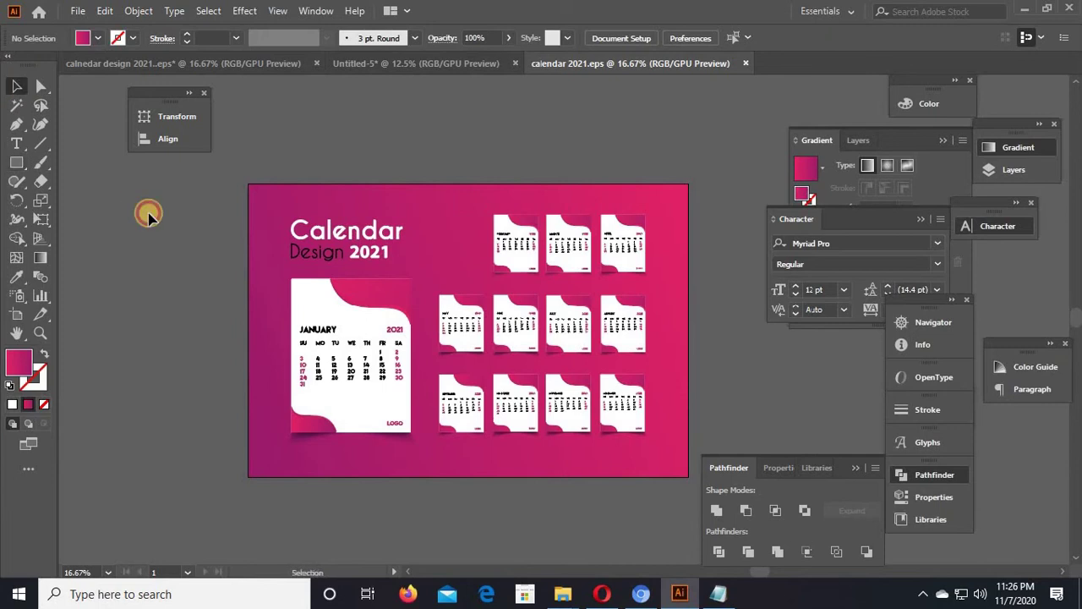
{"action": "left_click", "coordinate": [355, 322]}
{"action": "left_click", "coordinate": [199, 283]}
{"action": "left_click", "coordinate": [310, 313]}
{"action": "left_click", "coordinate": [181, 242]}
{"action": "left_click", "coordinate": [313, 224]}
{"action": "left_click", "coordinate": [222, 215]}
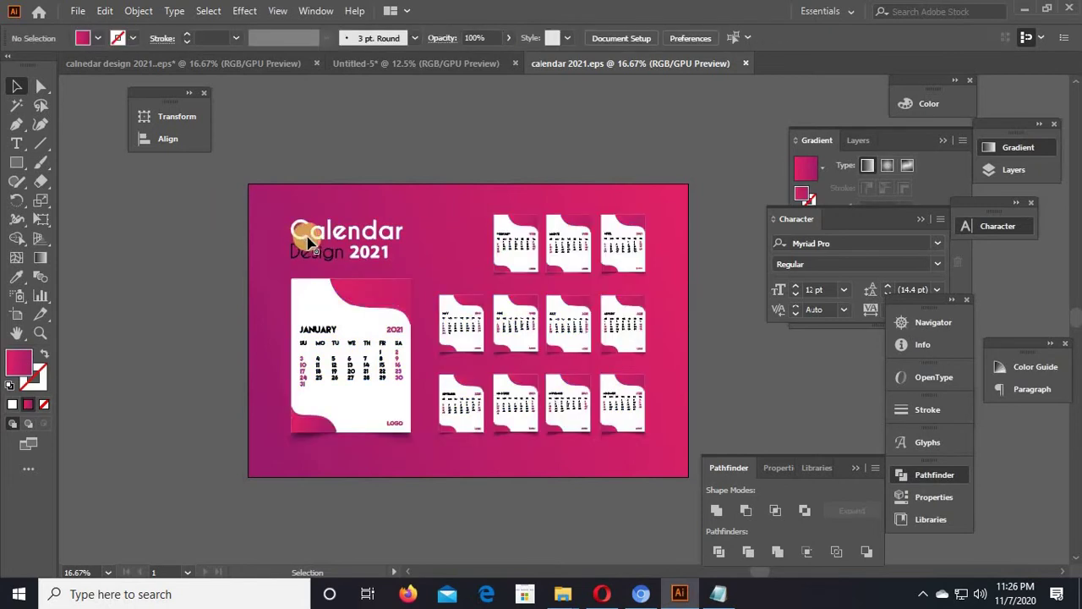
Save the document under the name calendar 2021 derwesffik as an Illustrator EPS file in the adobe folder.
{"action": "left_click", "coordinate": [77, 10]}
{"action": "left_click", "coordinate": [110, 158]}
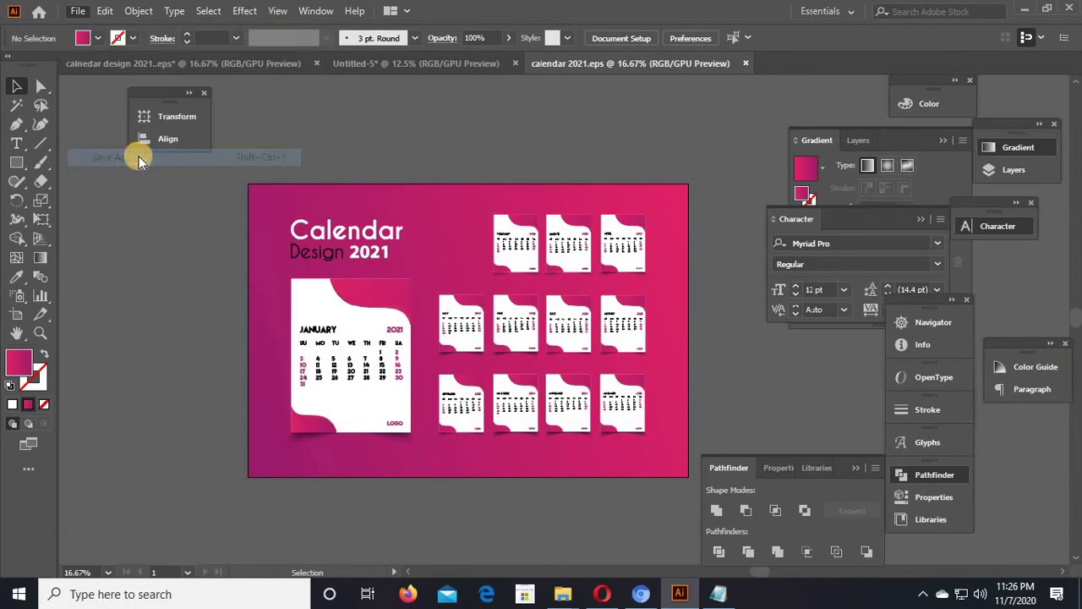
{"action": "left_click", "coordinate": [235, 321]}
{"action": "left_click", "coordinate": [218, 331]}
{"action": "left_click", "coordinate": [222, 326]}
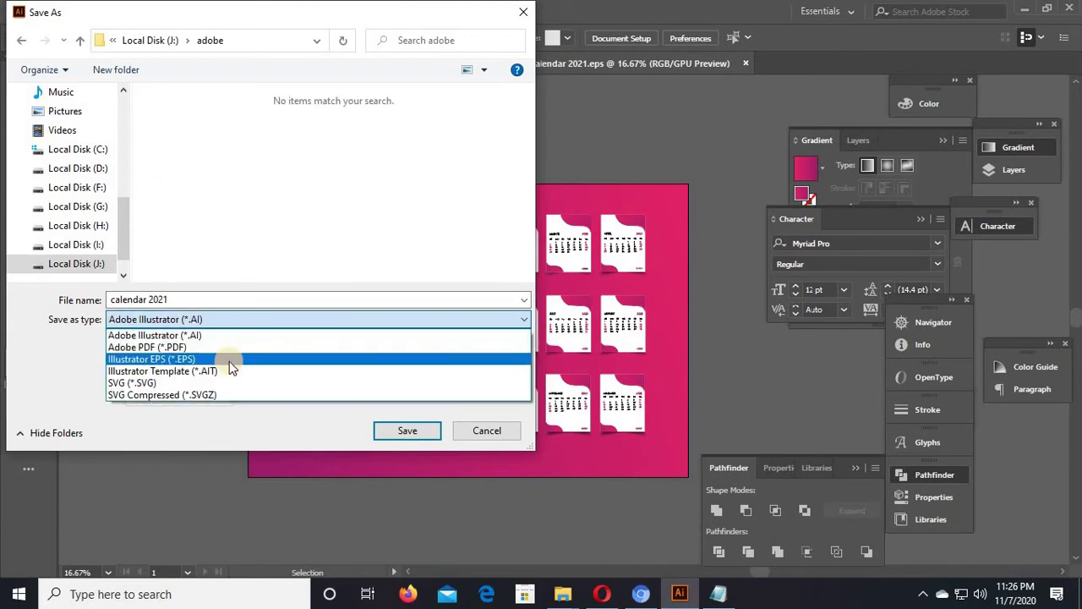
{"action": "left_click", "coordinate": [230, 361]}
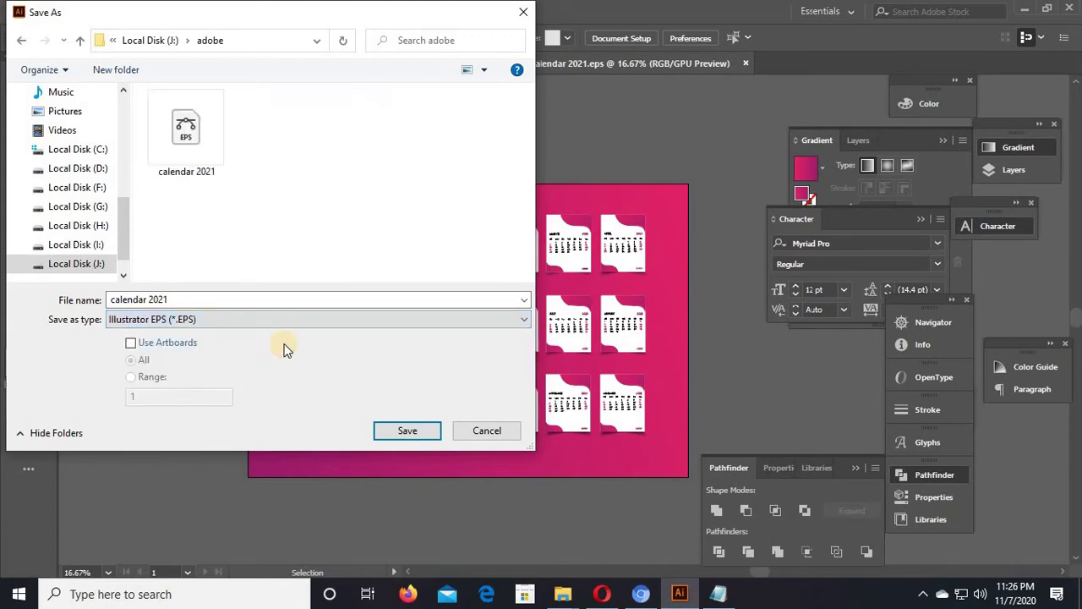
{"action": "double_click", "coordinate": [290, 296]}
{"action": "left_click", "coordinate": [290, 297]}
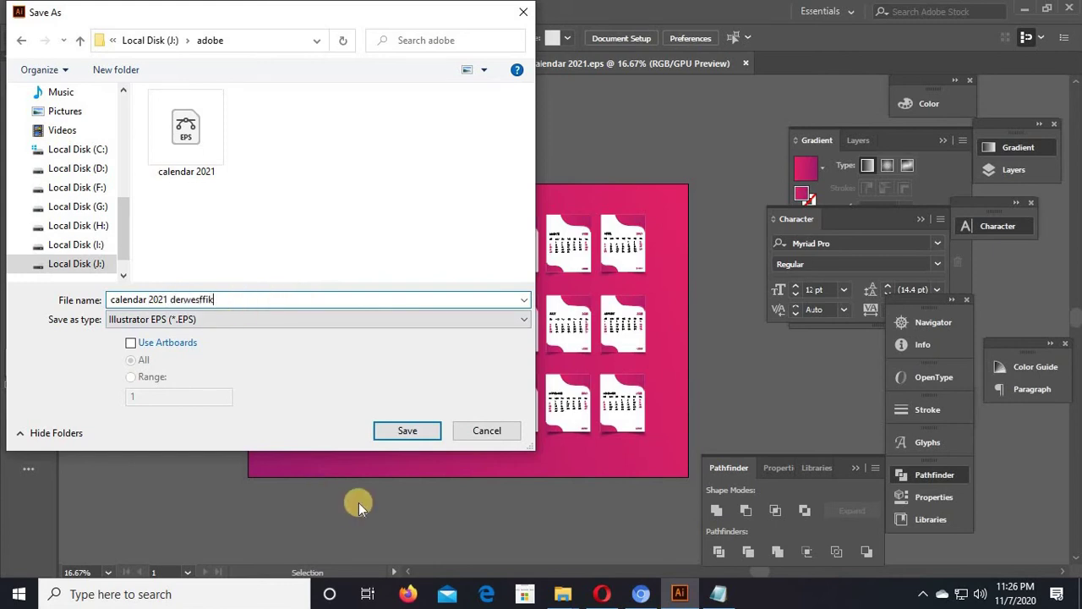
{"action": "left_click", "coordinate": [401, 438]}
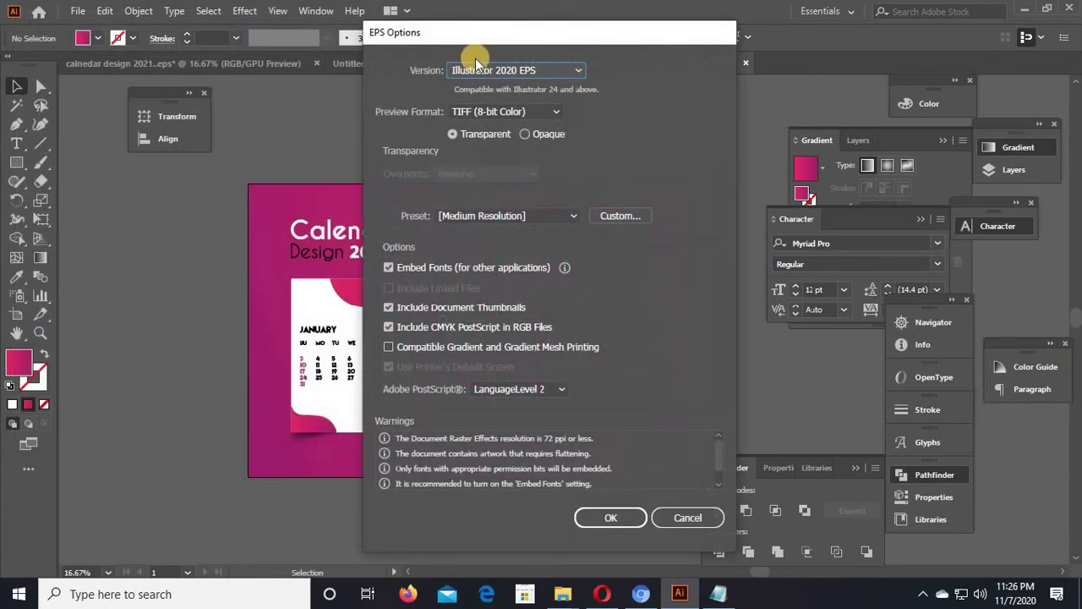
Set the EPS version to Illustrator 10 EPS and accept the EPS options.
{"action": "left_click", "coordinate": [495, 67]}
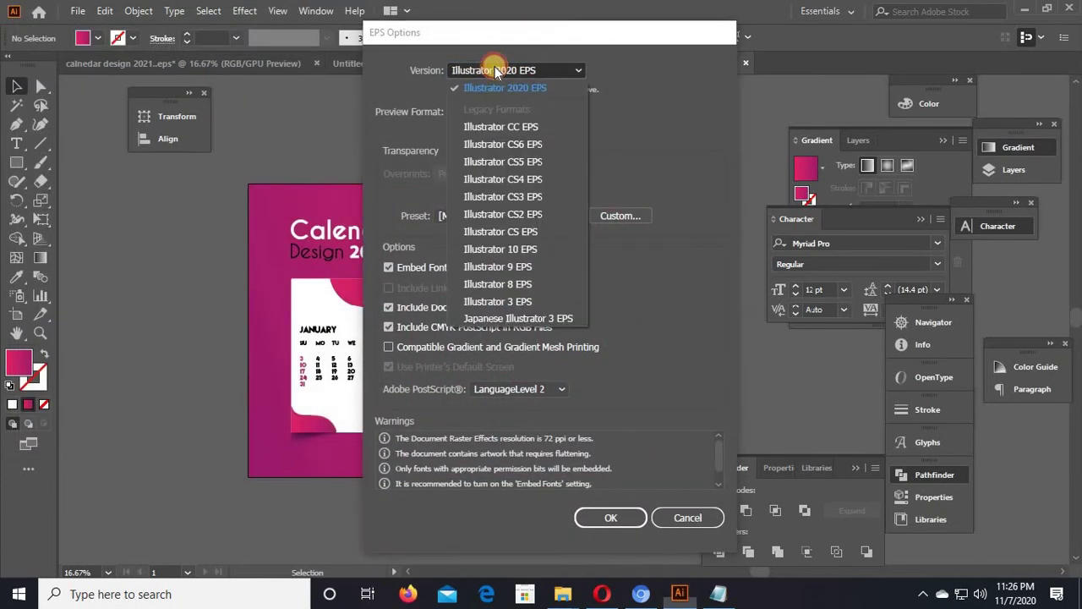
{"action": "left_click", "coordinate": [516, 250]}
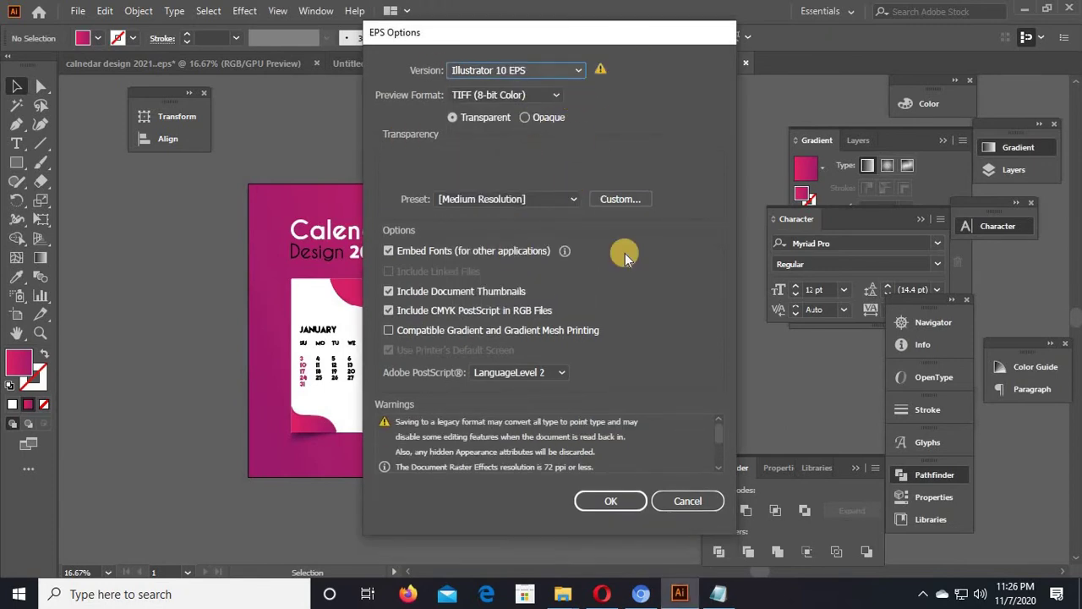
{"action": "left_click", "coordinate": [614, 500]}
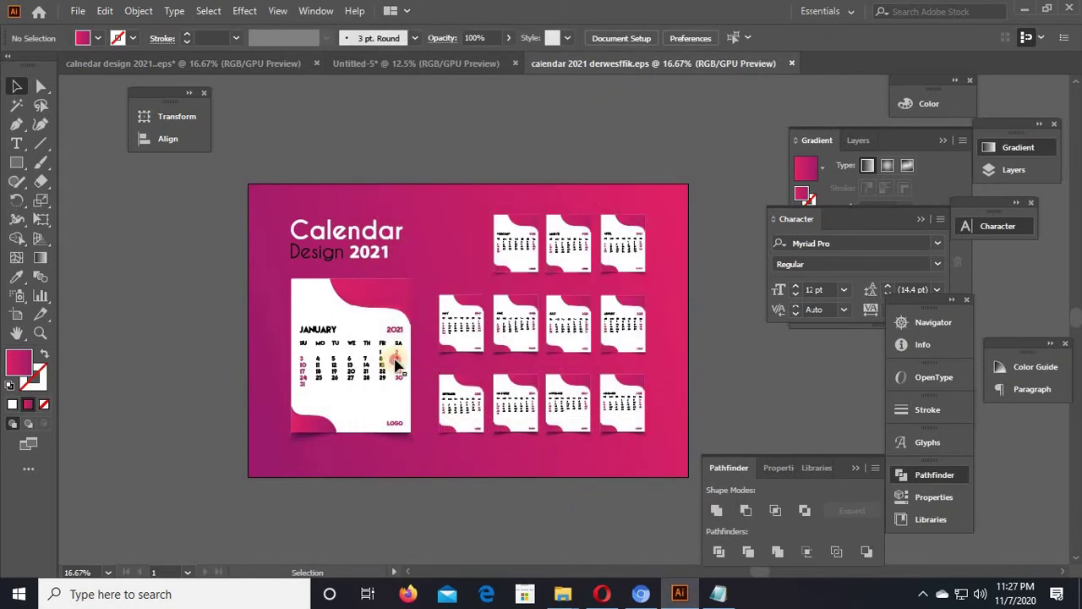
{"action": "key", "text": "ctrl+a"}
{"action": "left_click", "coordinate": [169, 285]}
{"action": "left_click", "coordinate": [340, 287]}
{"action": "left_click", "coordinate": [259, 138]}
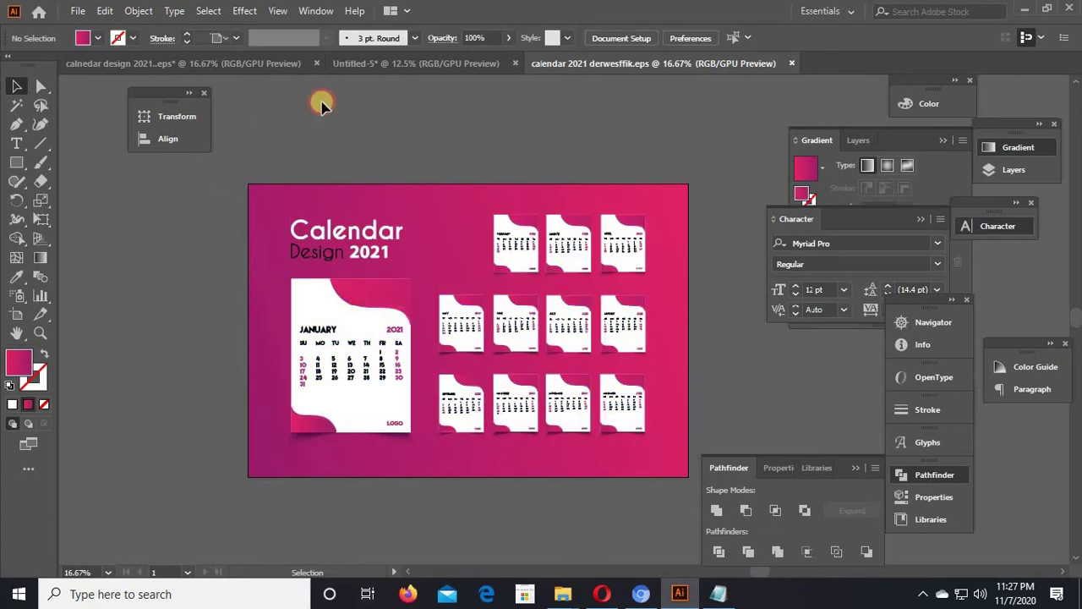
Export the Untitled-5 calendar artboard for web as a maximum-quality JPEG named calendar-2021 in the adobe folder.
{"action": "left_click", "coordinate": [406, 63]}
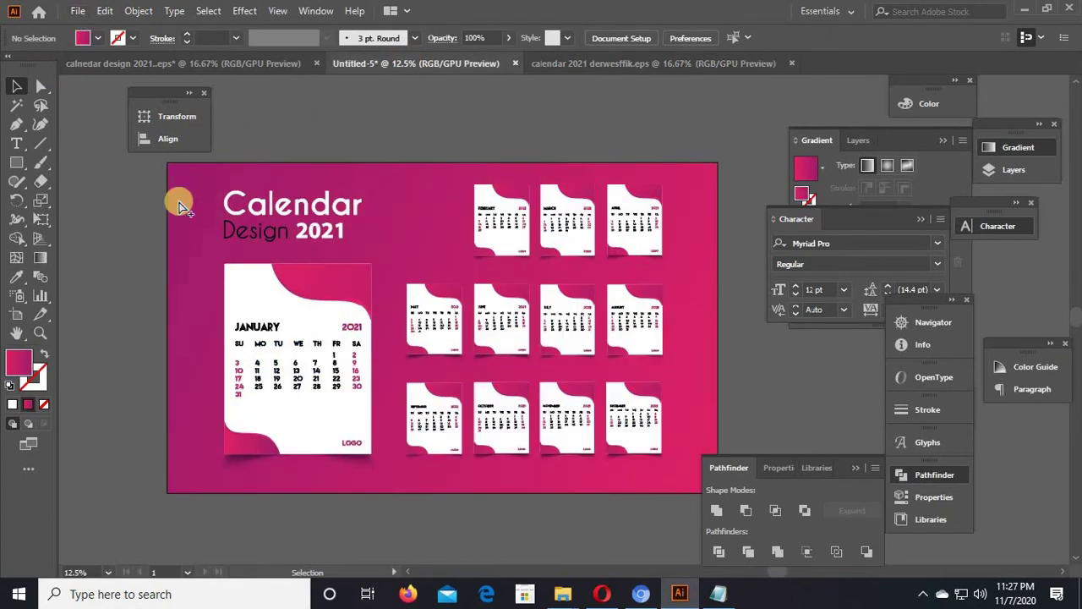
{"action": "key", "text": "ctrl+alt+shift+s"}
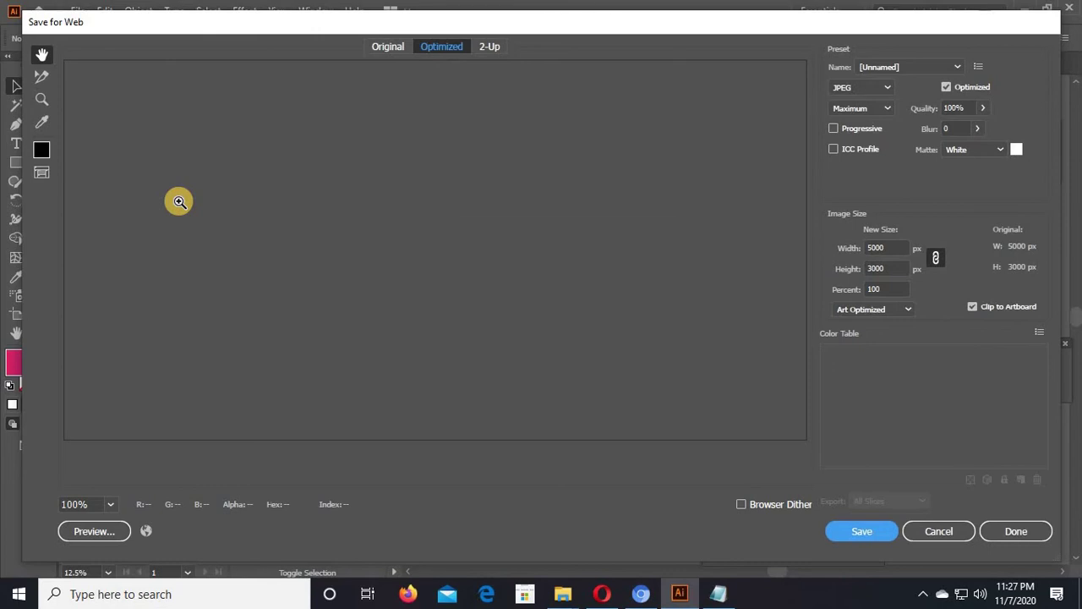
{"action": "key", "text": "Return"}
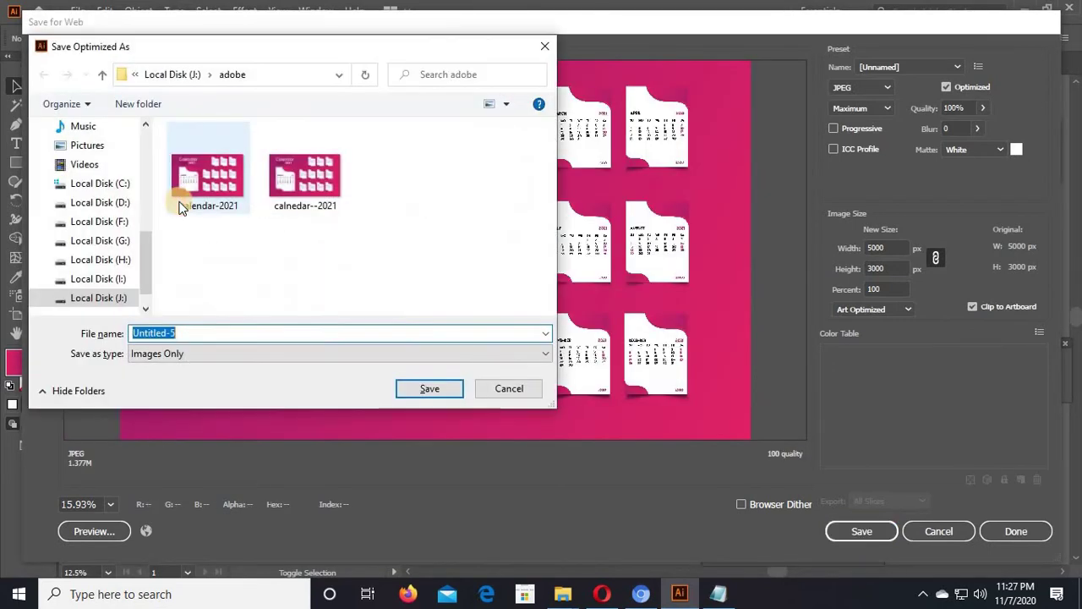
{"action": "type", "text": "c"}
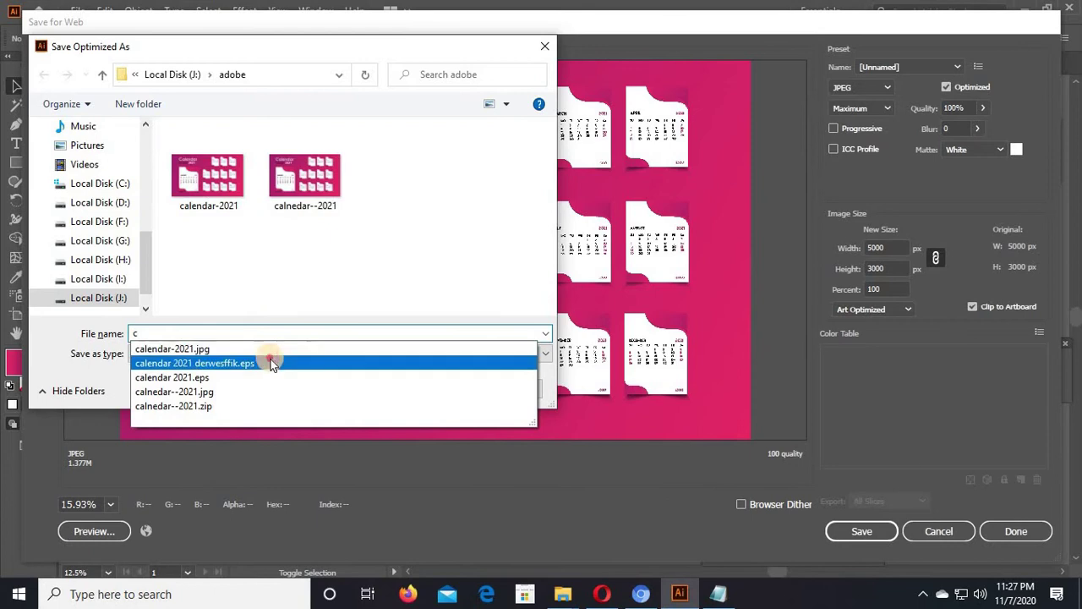
{"action": "key", "text": "Return"}
{"action": "left_click", "coordinate": [208, 335]}
{"action": "key", "text": "Return"}
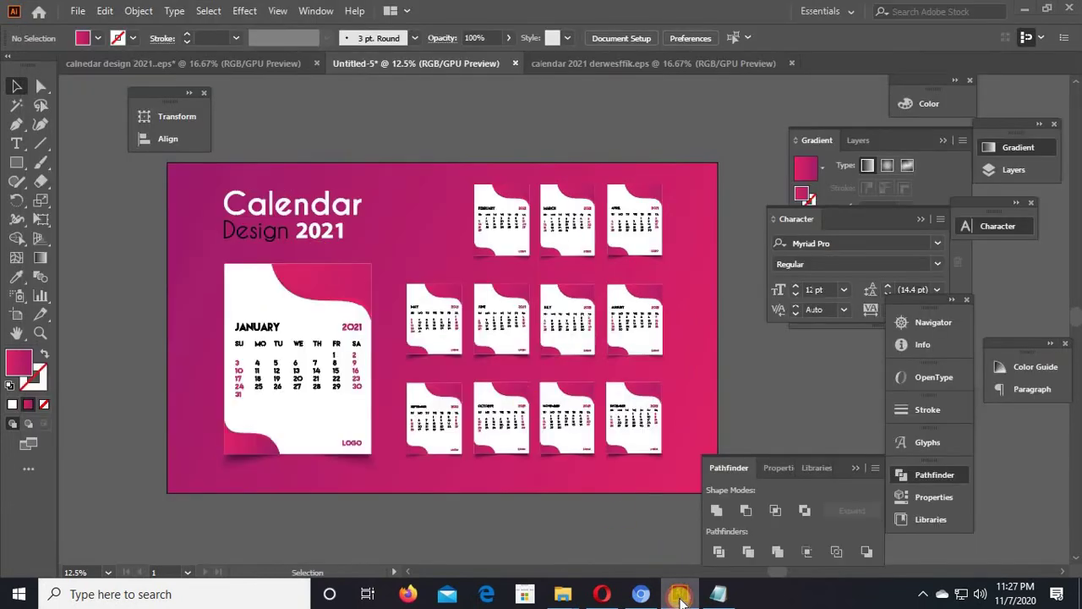
Switch to the adobe folder in File Explorer and select the calendar 2021 derwesffik EPS together with the calendar-2021 image.
{"action": "left_click", "coordinate": [681, 595]}
{"action": "left_click", "coordinate": [680, 595]}
{"action": "left_click", "coordinate": [680, 595]}
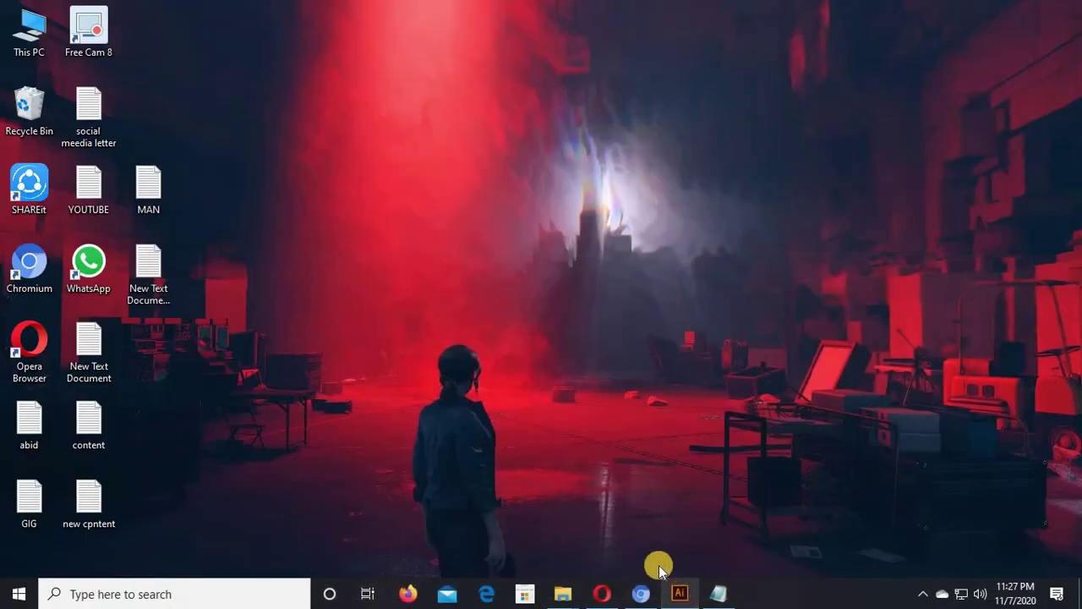
{"action": "mouse_move", "coordinate": [564, 596]}
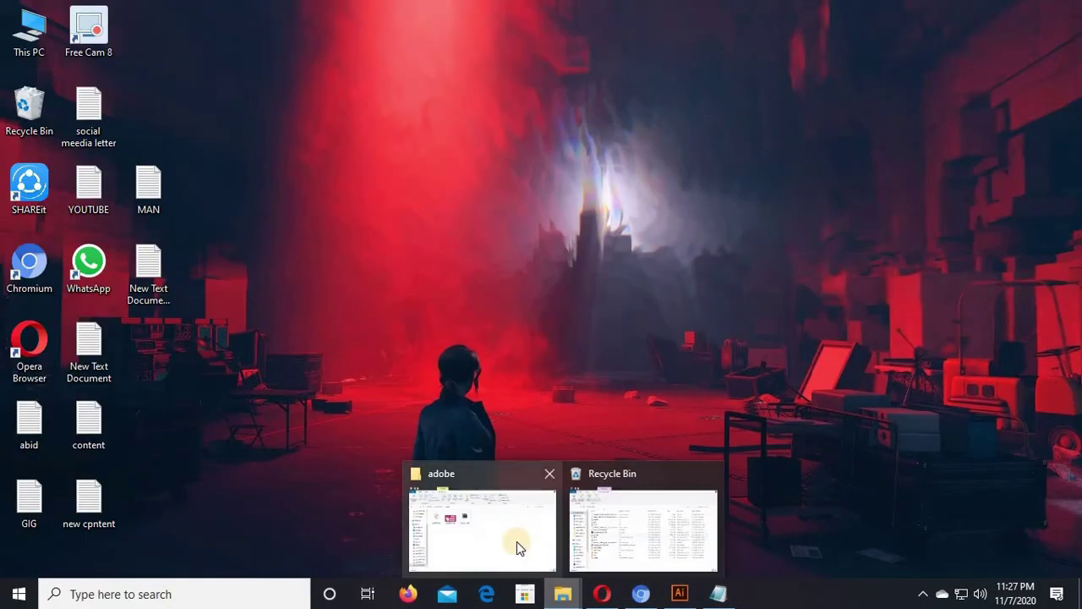
{"action": "left_click", "coordinate": [516, 541]}
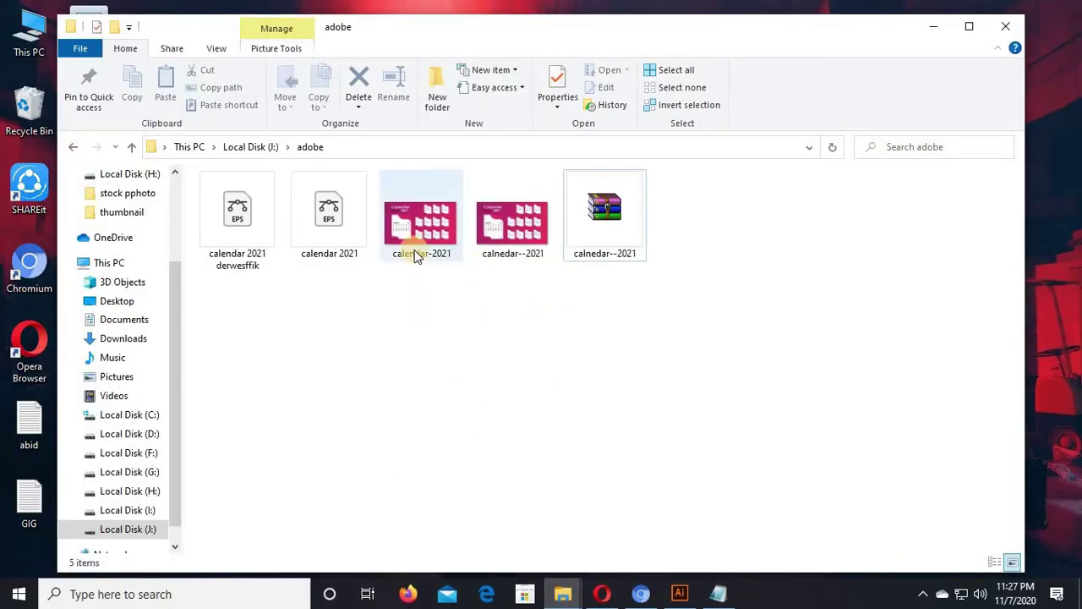
{"action": "left_click_drag", "start_coordinate": [214, 239], "coordinate": [431, 245]}
{"action": "left_click", "coordinate": [430, 241], "text": "ctrl"}
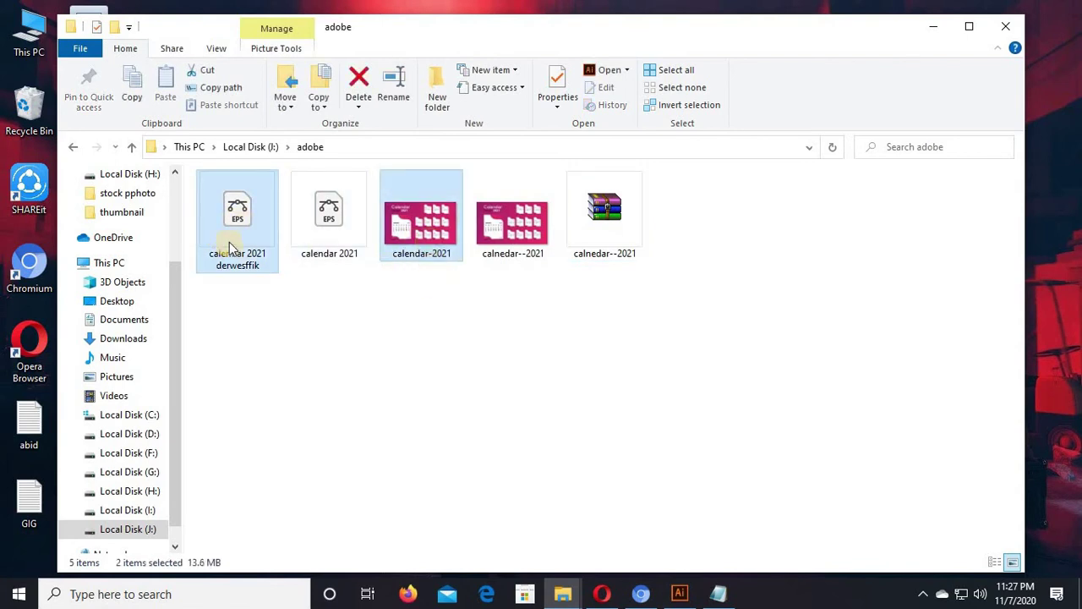
Delete the calendar 2021 EPS, the calnedar--2021 image and the calnedar--2021 archive from the adobe folder.
{"action": "left_click", "coordinate": [333, 235]}
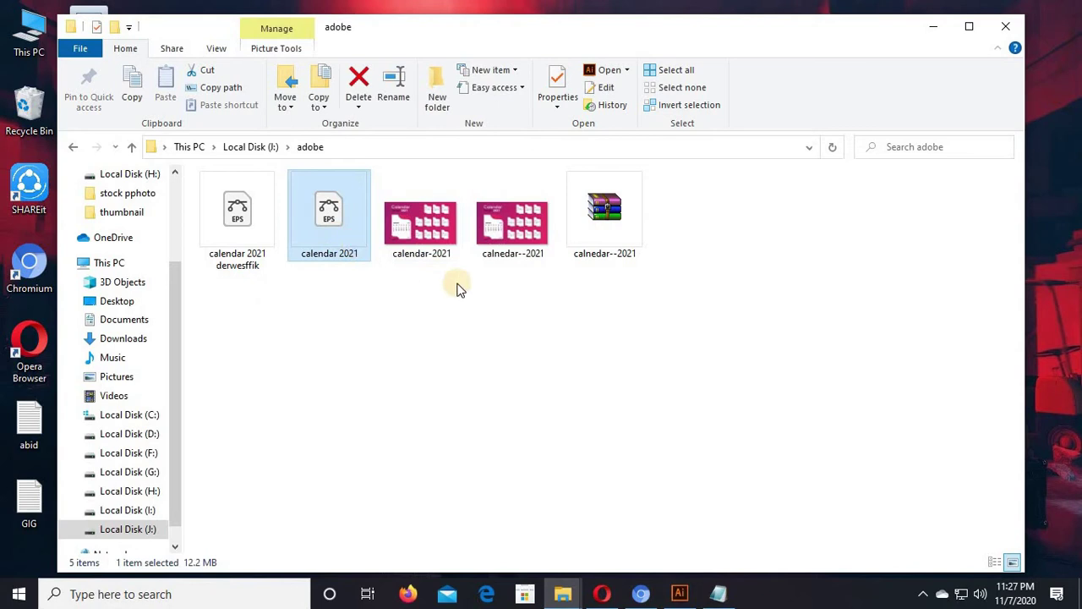
{"action": "key", "text": "Delete"}
{"action": "key", "text": "Return"}
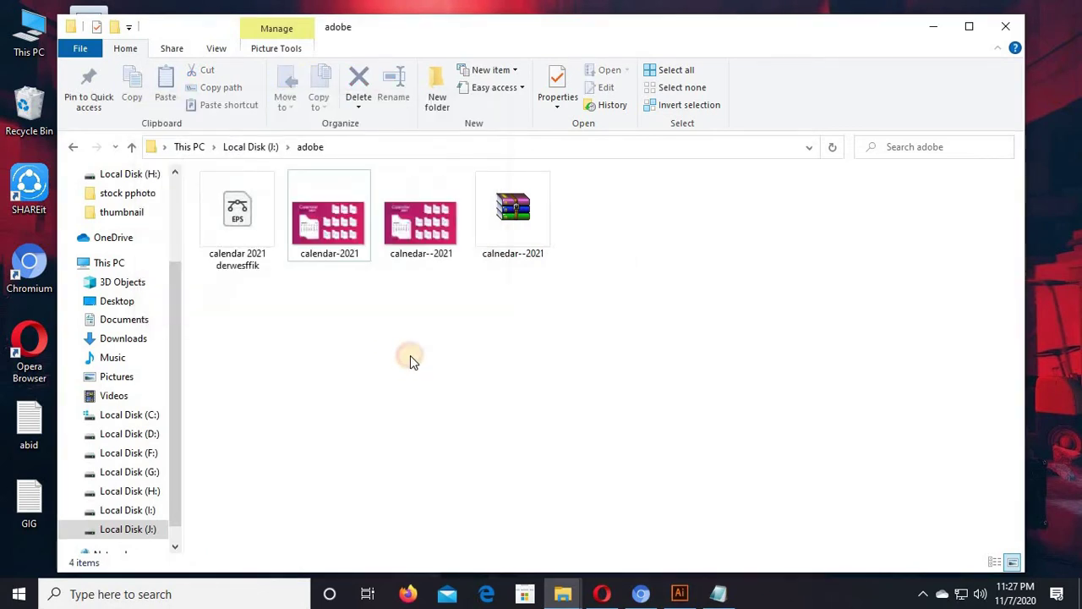
{"action": "left_click_drag", "start_coordinate": [447, 285], "coordinate": [553, 251]}
{"action": "key", "text": "Delete"}
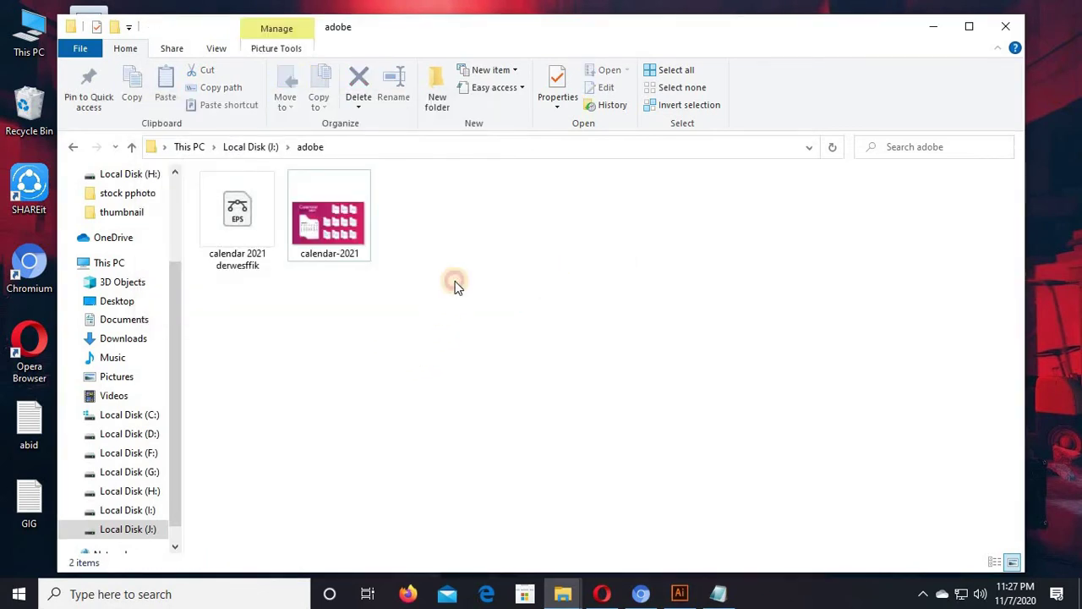
Compress the calendar 2021 derwesffik EPS and the calendar-2021 image together into one zipped folder.
{"action": "left_click_drag", "start_coordinate": [422, 281], "coordinate": [341, 233]}
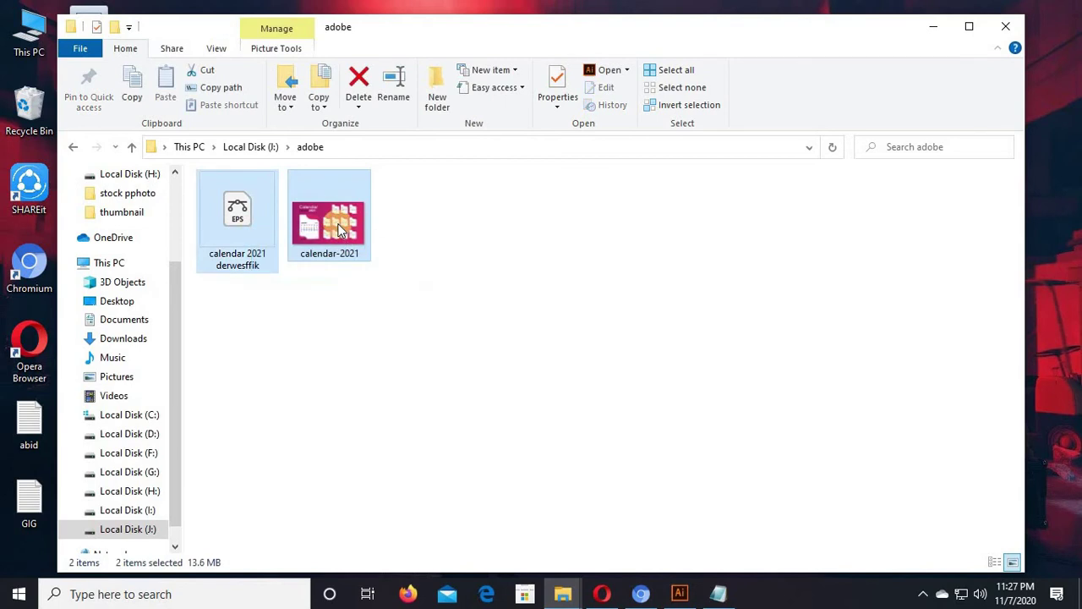
{"action": "right_click", "coordinate": [340, 230]}
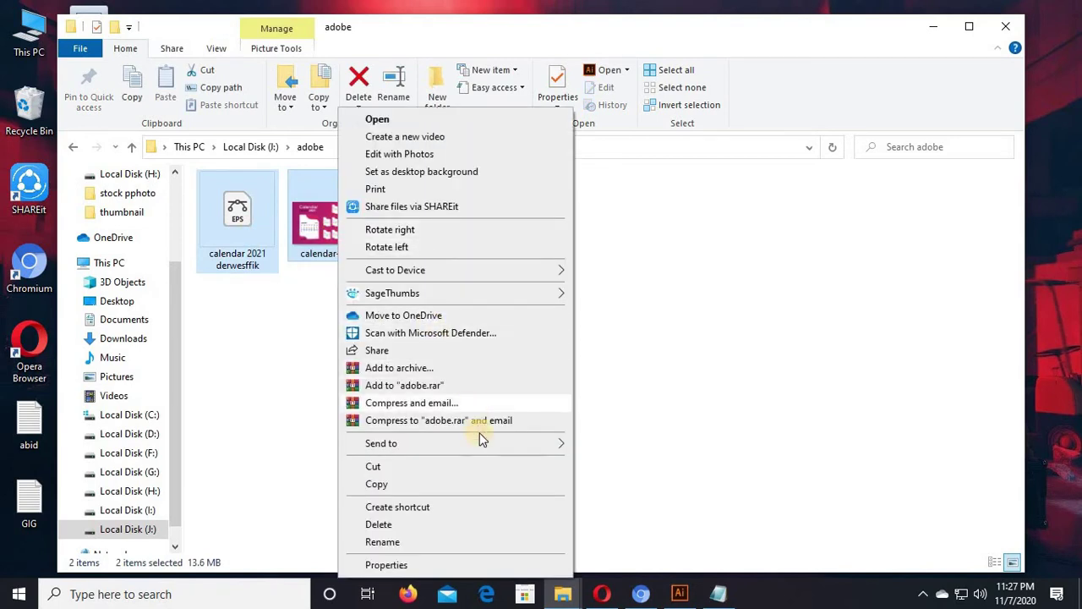
{"action": "mouse_move", "coordinate": [517, 447]}
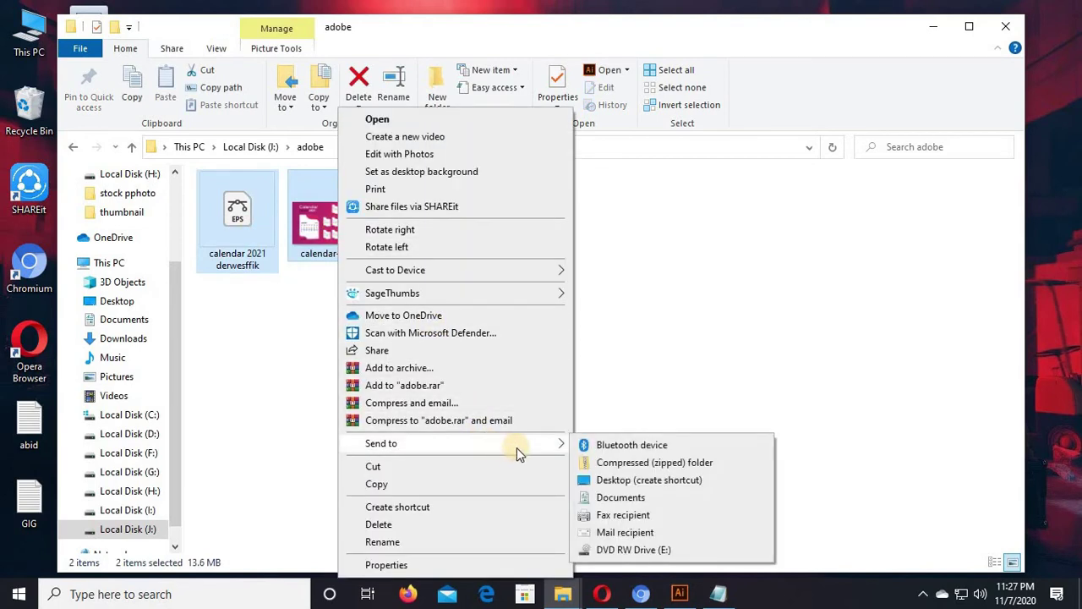
{"action": "left_click", "coordinate": [657, 469]}
{"action": "left_click", "coordinate": [477, 291]}
{"action": "left_click", "coordinate": [436, 213]}
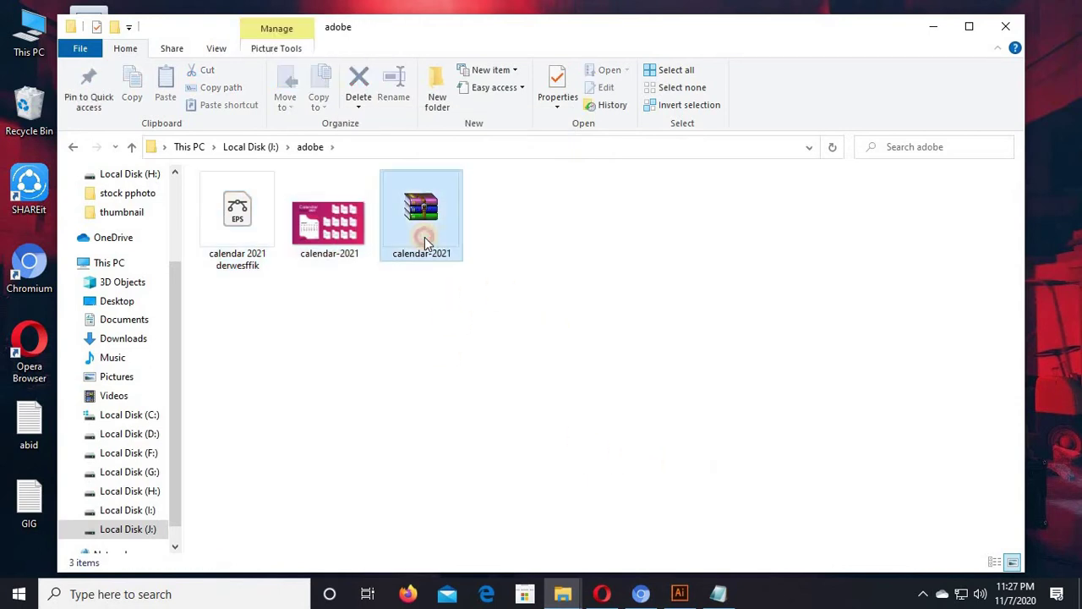
{"action": "left_click", "coordinate": [498, 336]}
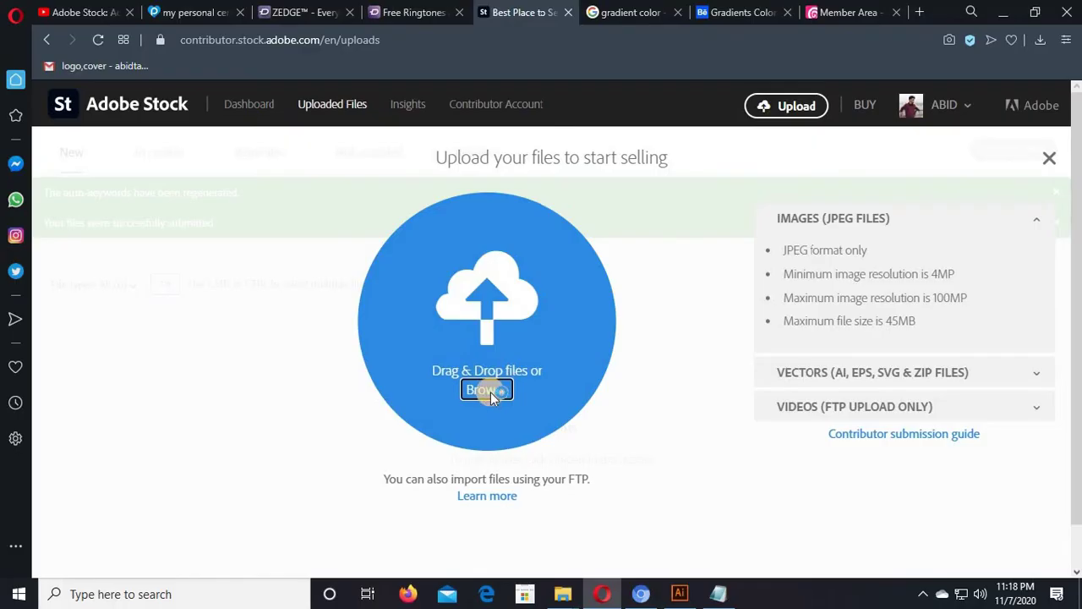
In the Opera browser, upload the calnedar--2021 archive from the adobe folder to the Adobe Stock contributor site.
{"action": "left_click", "coordinate": [490, 392]}
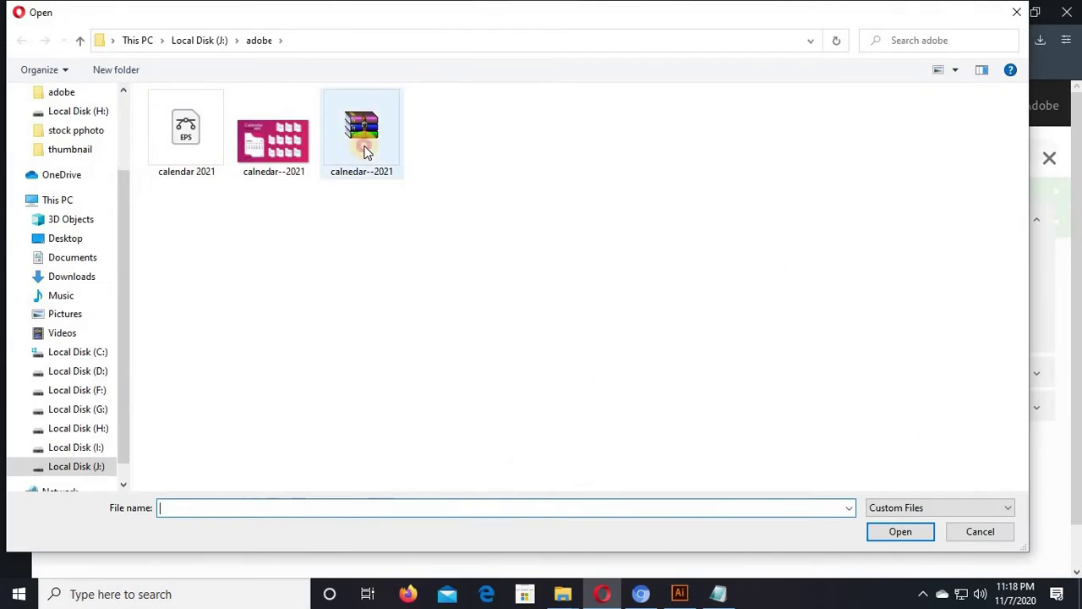
{"action": "double_click", "coordinate": [363, 150]}
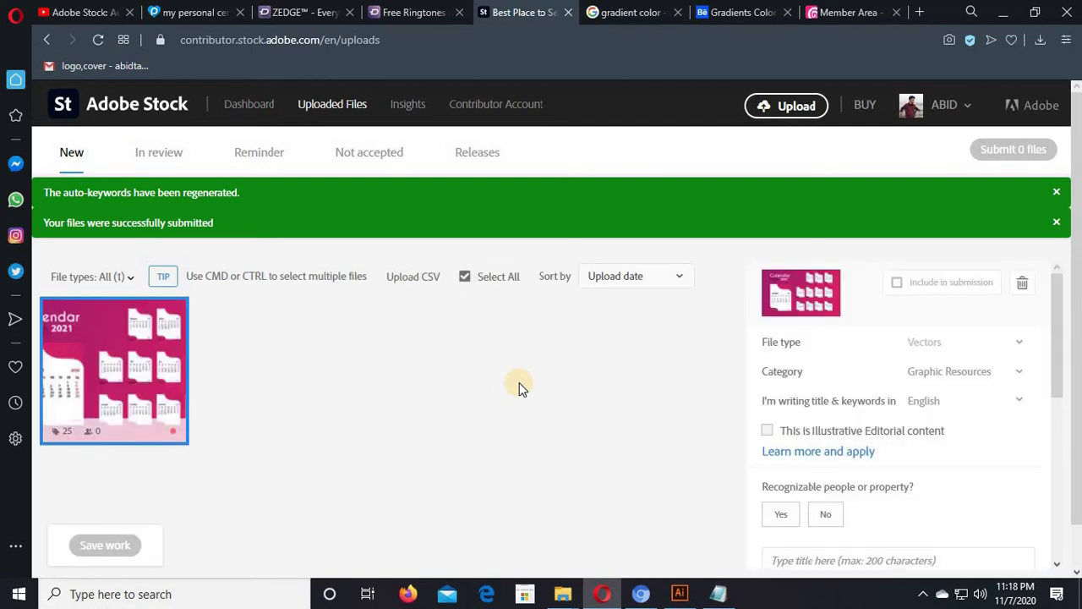
{"action": "scroll", "coordinate": [687, 341], "scroll_direction": "down", "scroll_amount": 1}
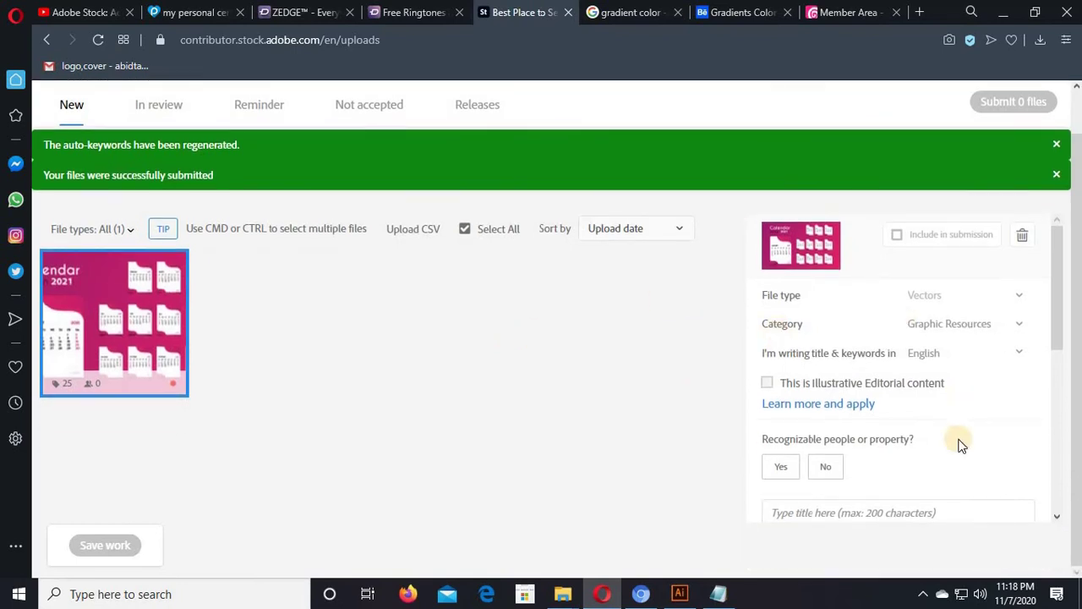
{"action": "scroll", "coordinate": [950, 424], "scroll_direction": "down", "scroll_amount": 2}
{"action": "left_click", "coordinate": [614, 592]}
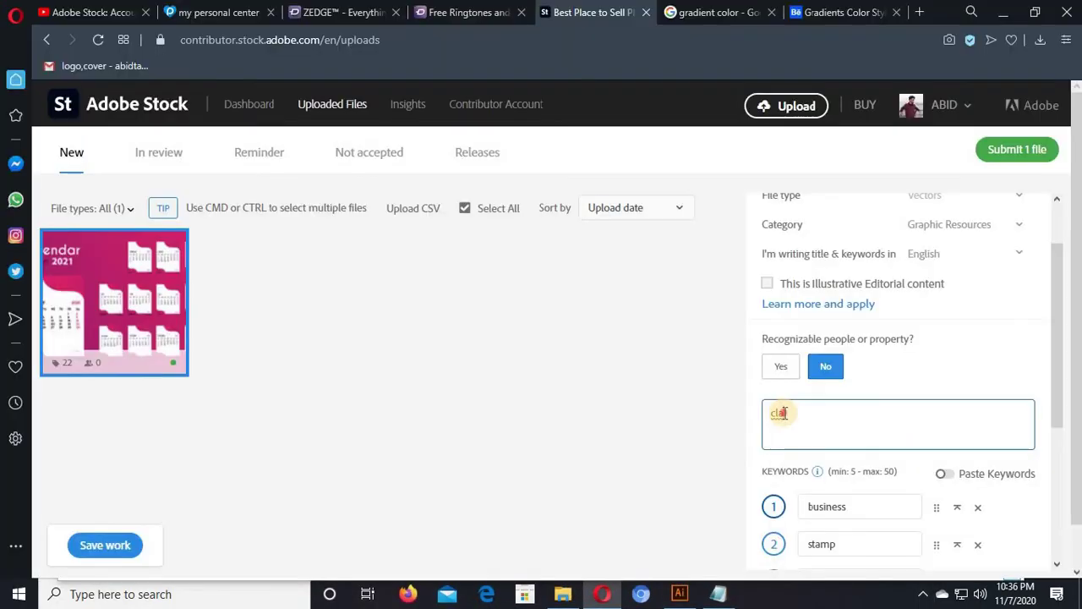
Clear the uploaded calendar's title, enter CAa in its place and select that text for retyping.
{"action": "double_click", "coordinate": [763, 423]}
{"action": "key", "text": "BackSpace"}
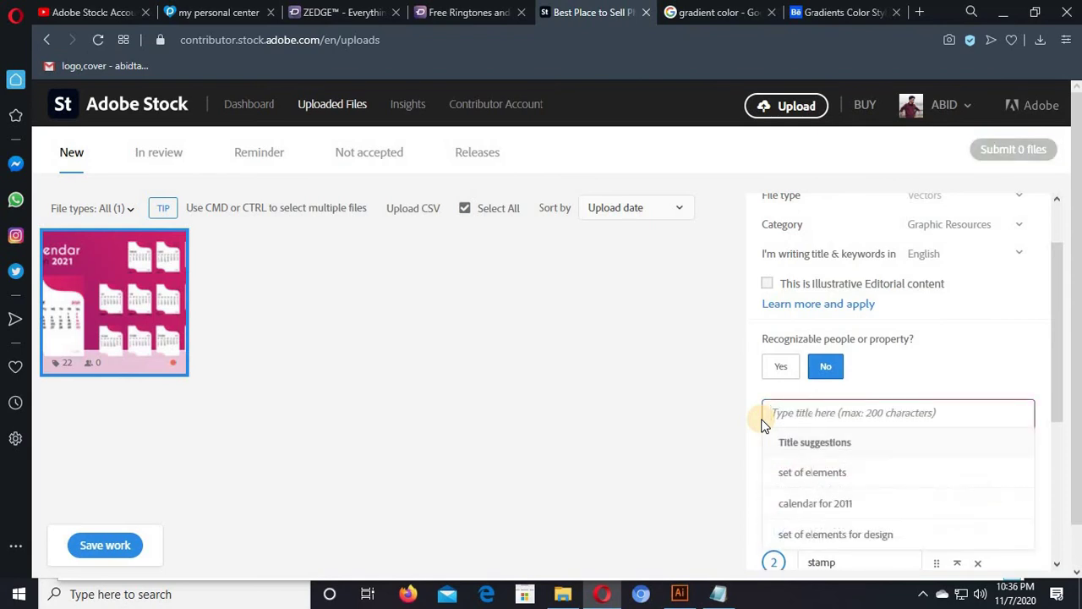
{"action": "type", "text": "CAa"}
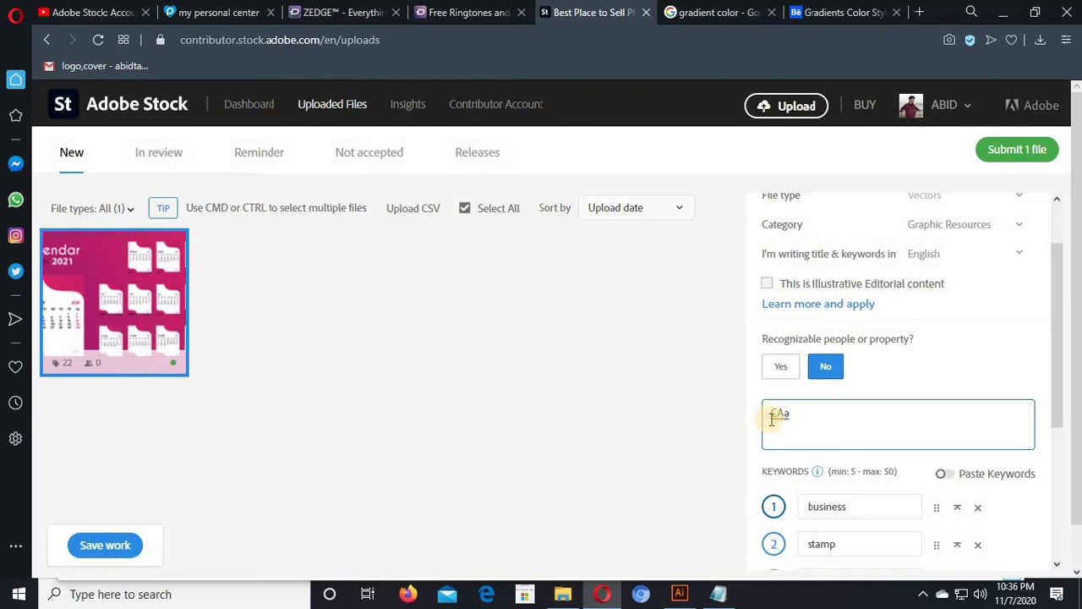
{"action": "left_click", "coordinate": [776, 416]}
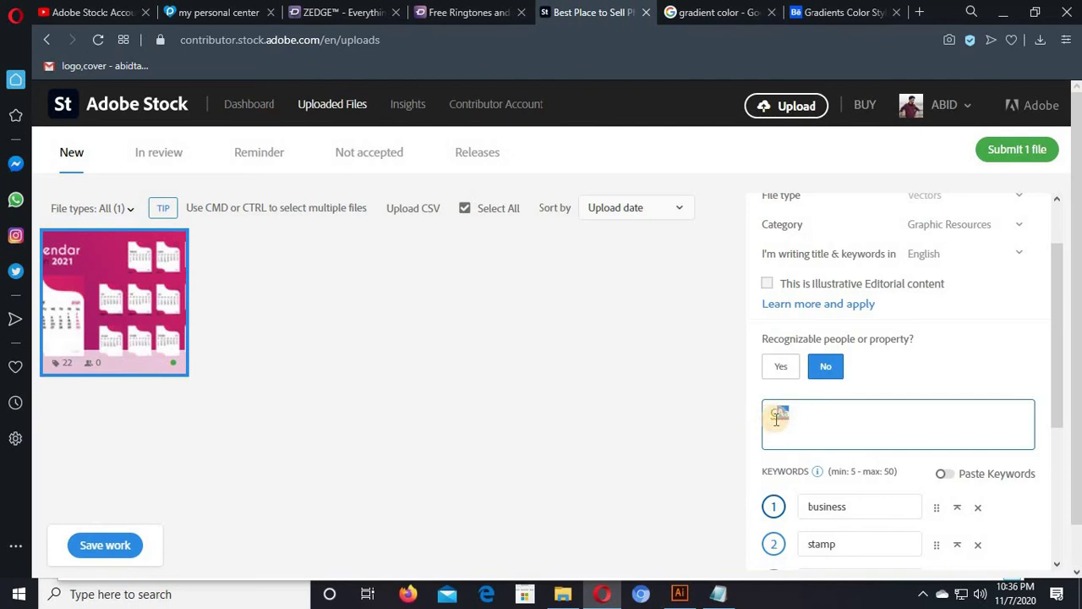